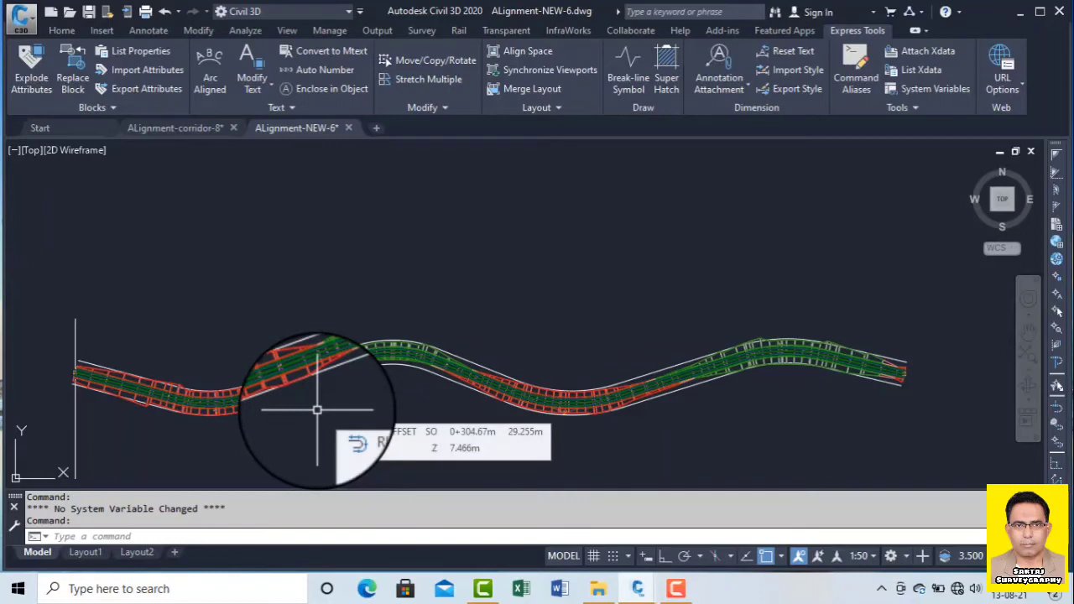
Configure the corridor's Section Editor viewports as Two: Horizontal, with Plan in viewport 1 and Section in viewport 2.
click(426, 369)
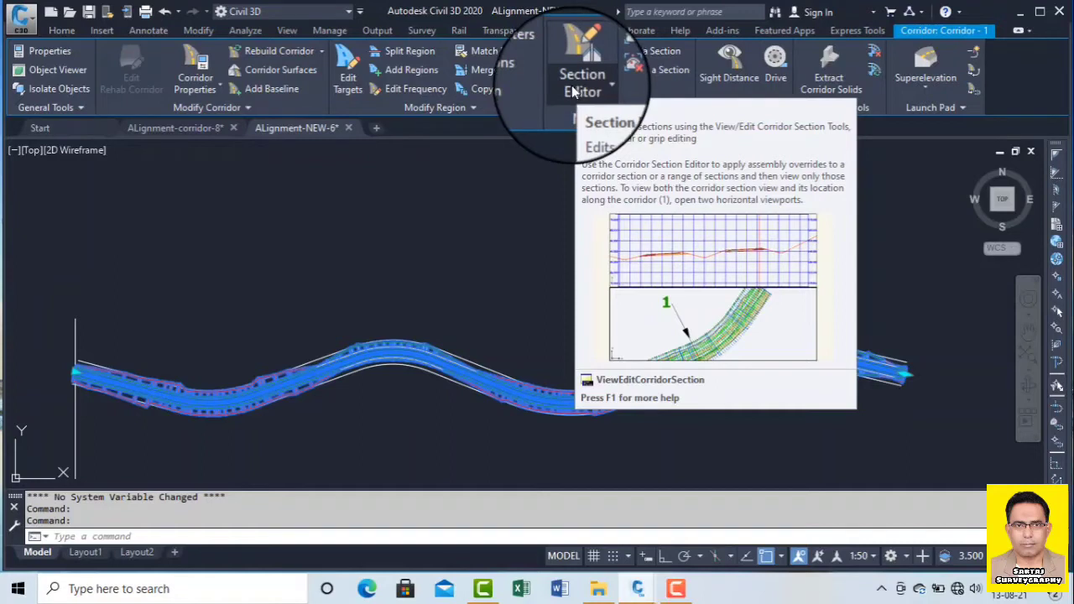
click(571, 89)
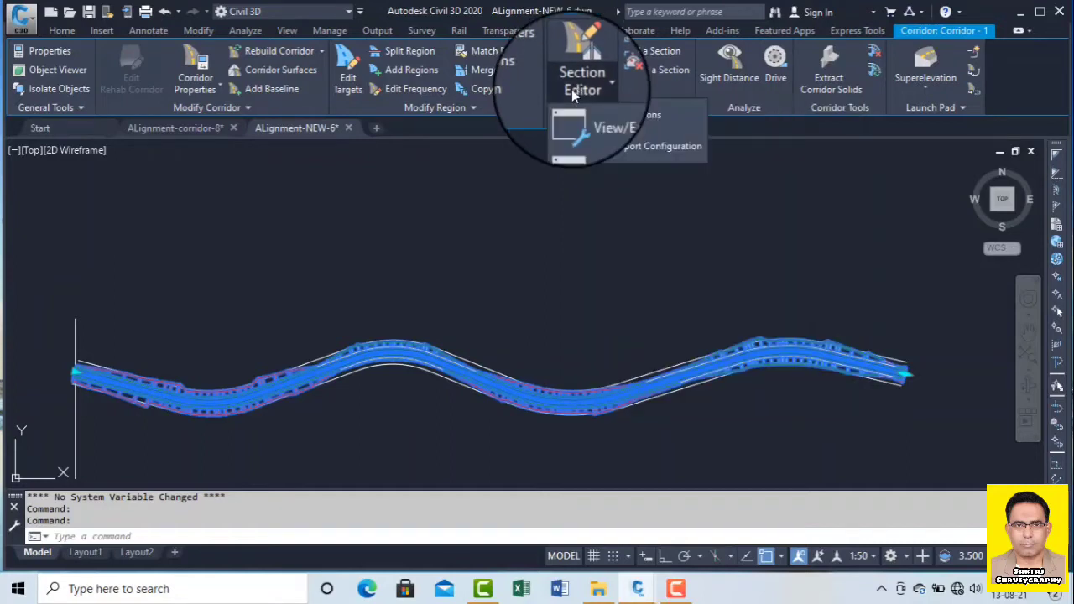
click(618, 149)
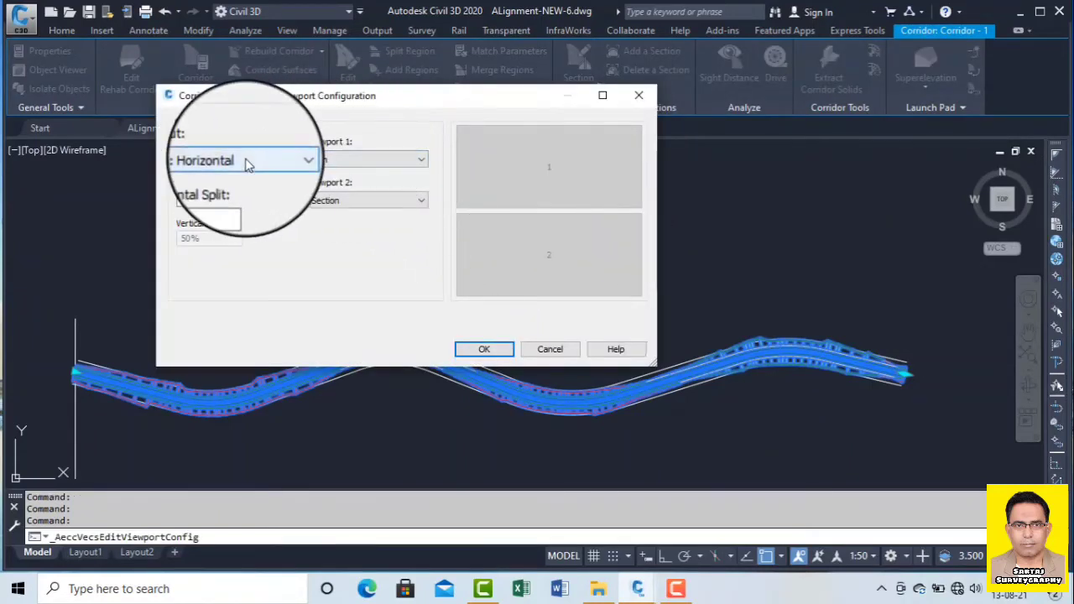
click(245, 161)
click(245, 173)
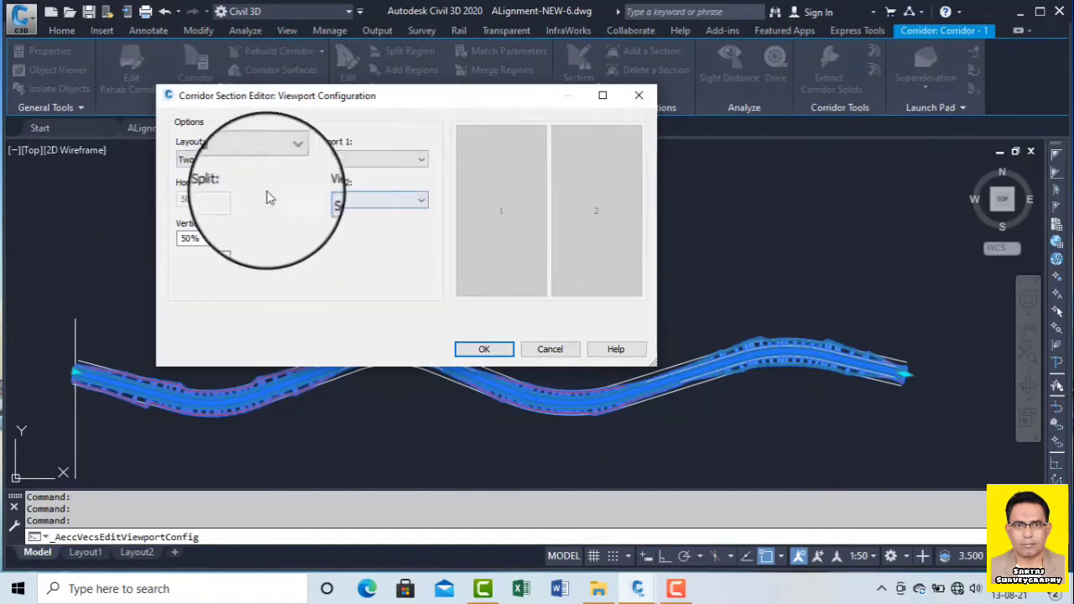
click(241, 161)
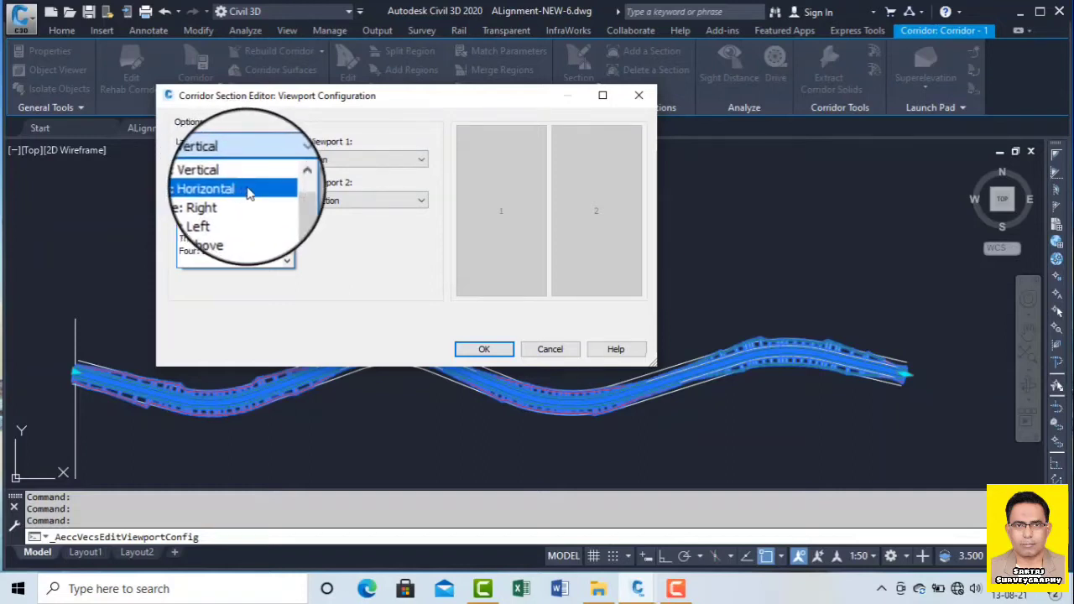
click(264, 193)
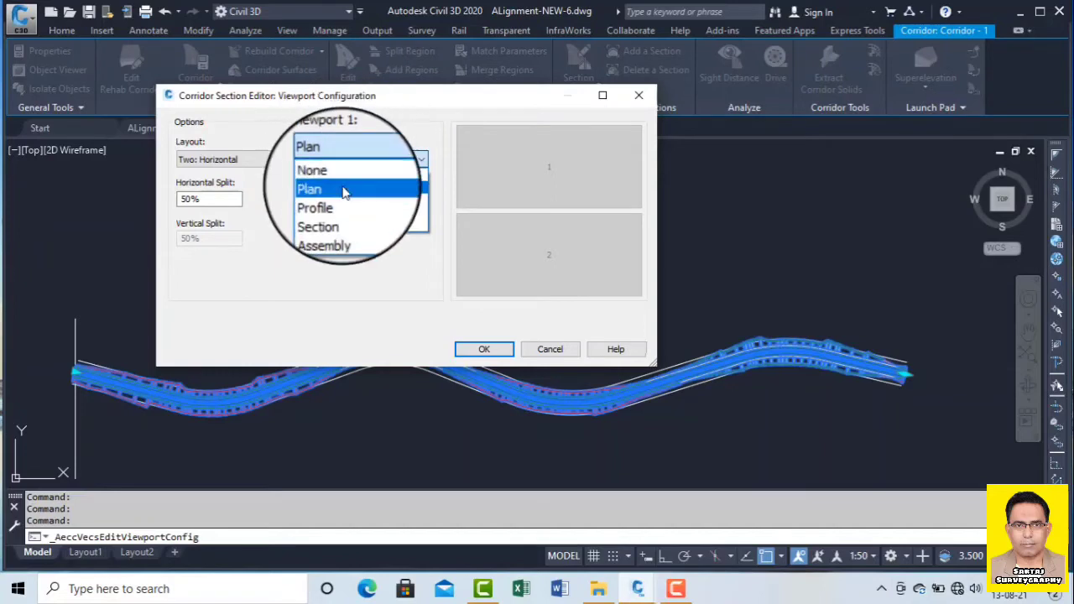
click(344, 190)
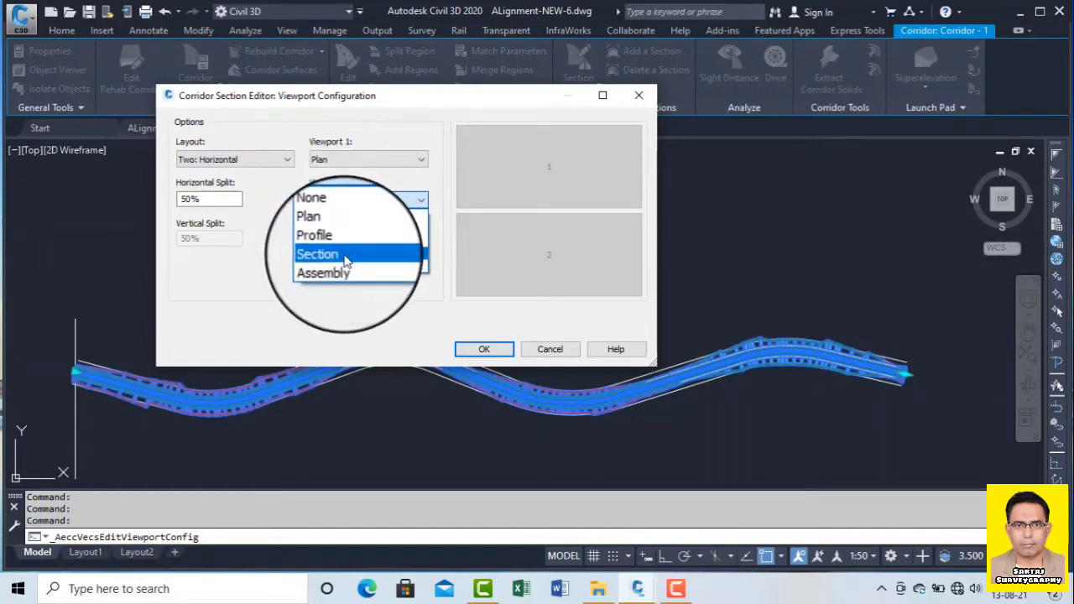
click(345, 260)
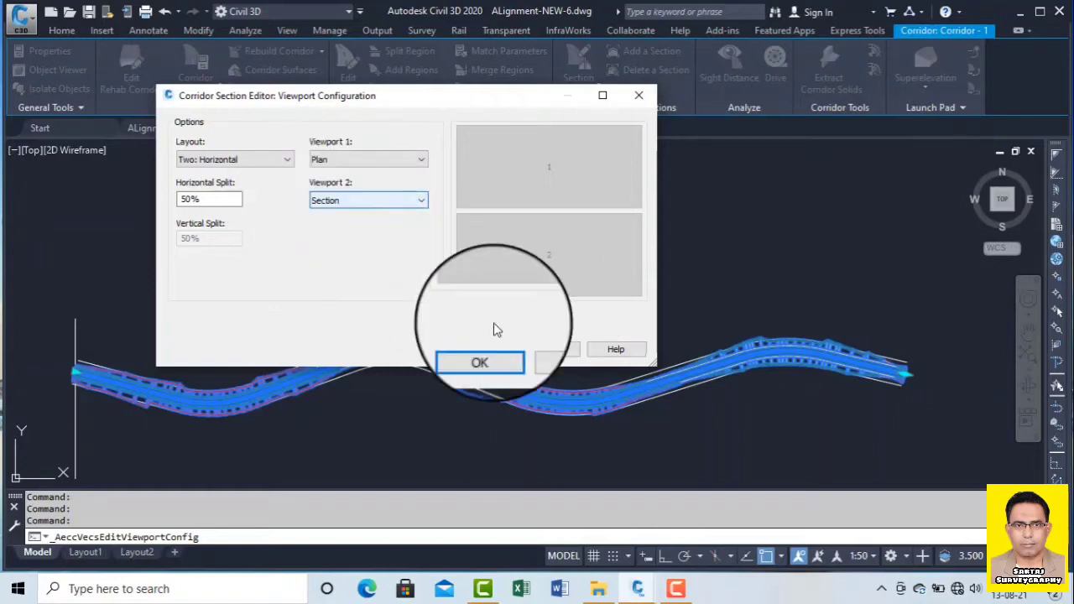
click(484, 349)
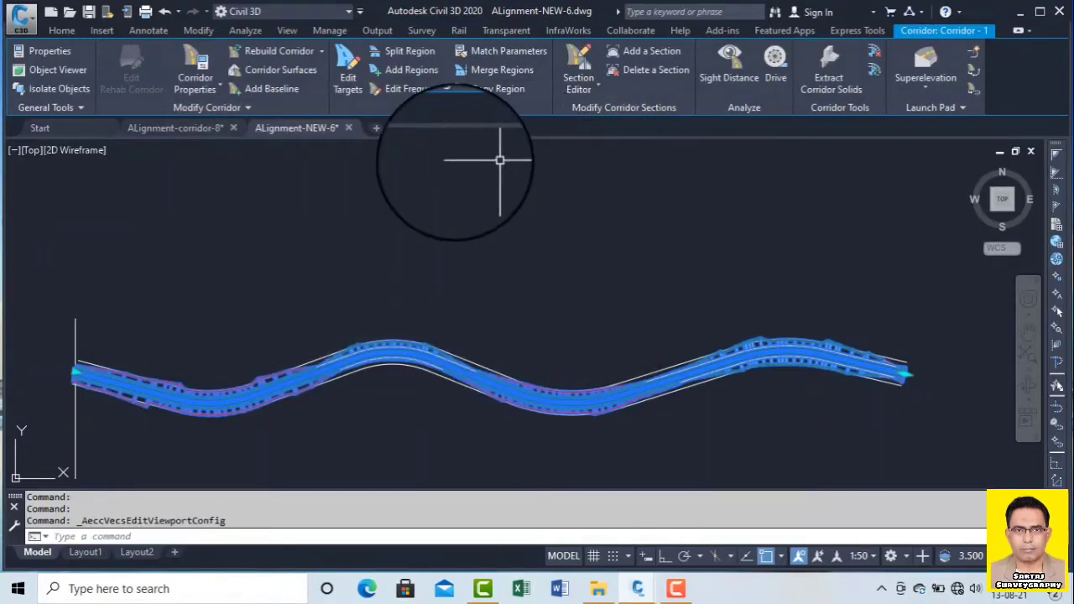
Open the corridor in the Section Editor and show the section at station 0+000.00m.
click(577, 54)
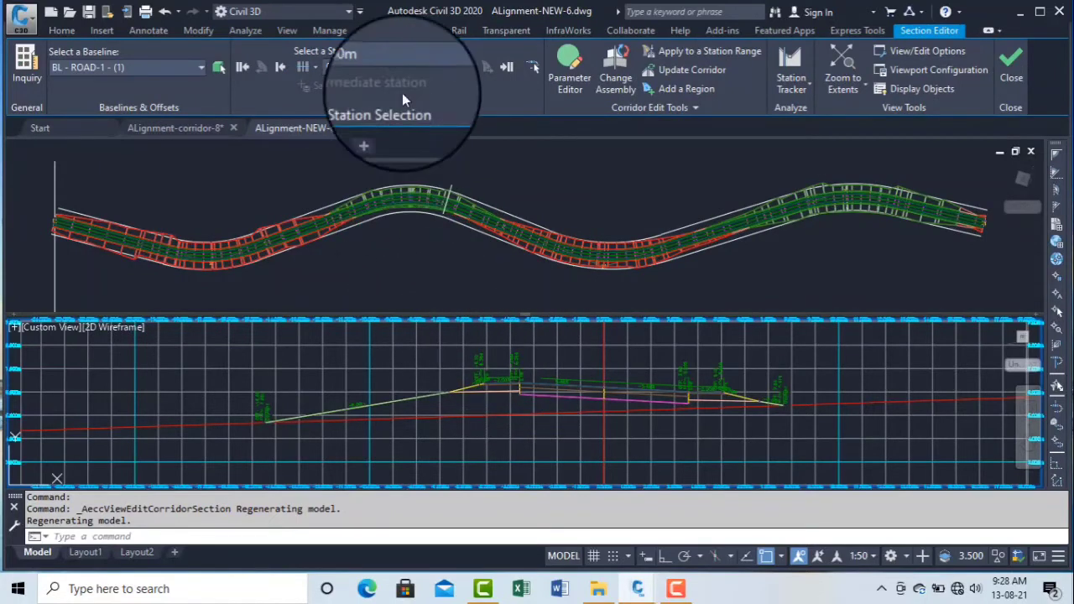
click(393, 67)
scroll(450, 151, up, 3)
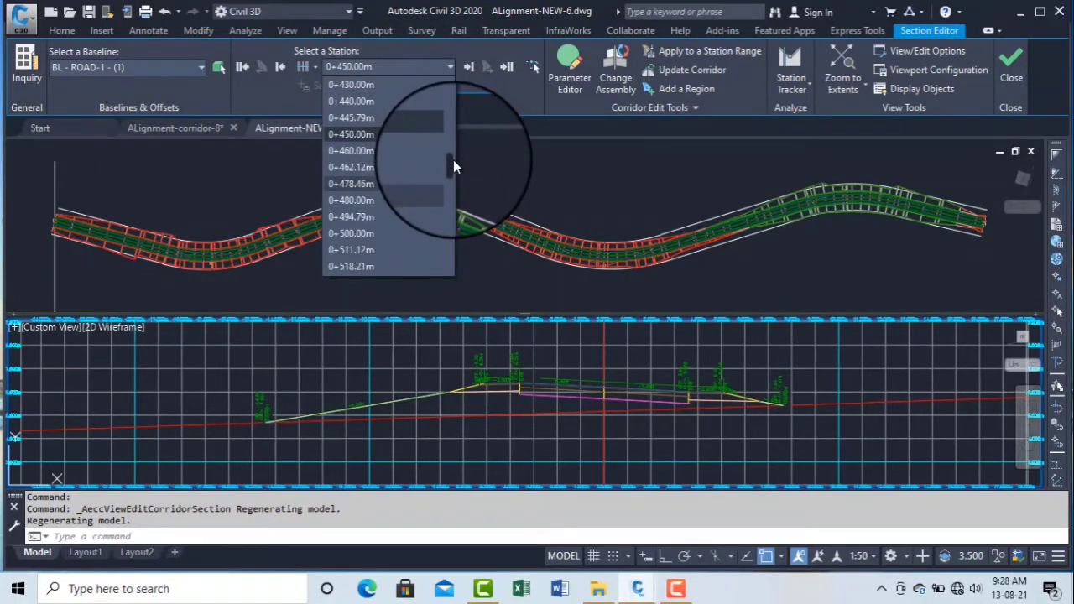
click(397, 82)
click(411, 67)
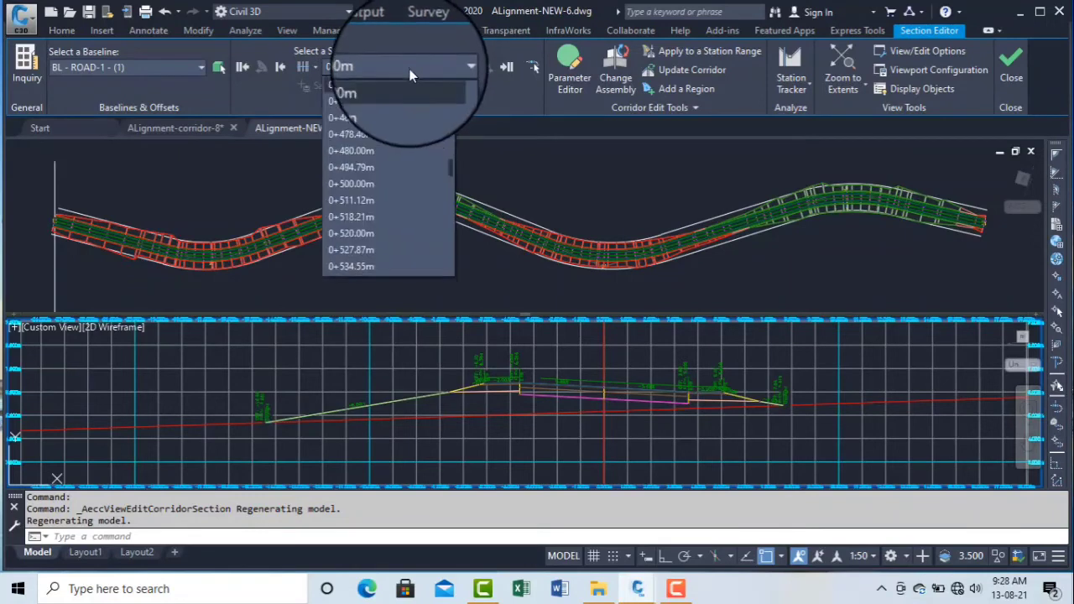
scroll(411, 105, down, 5)
scroll(397, 97, up, 5)
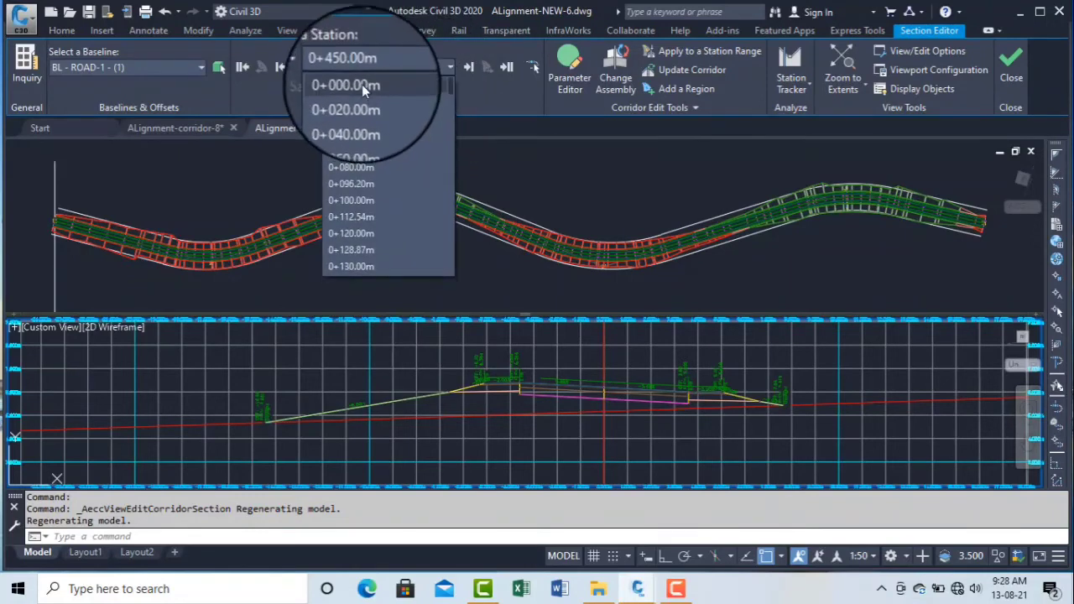
click(362, 84)
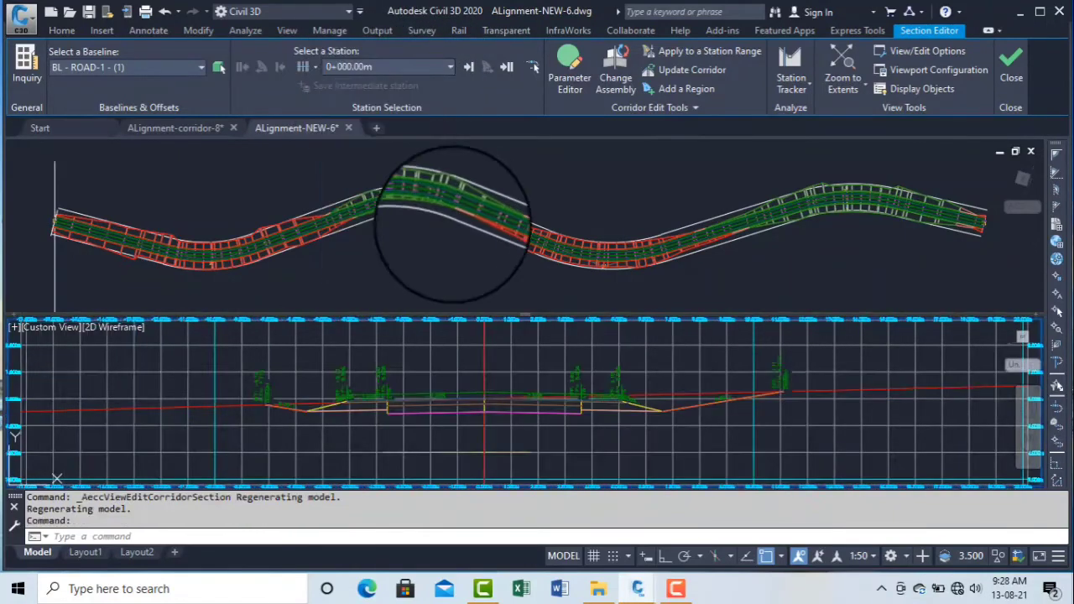
Examine the offset, elevation and slope labels across the section at station 0+000.00m, and check the available annotation scales.
click(422, 252)
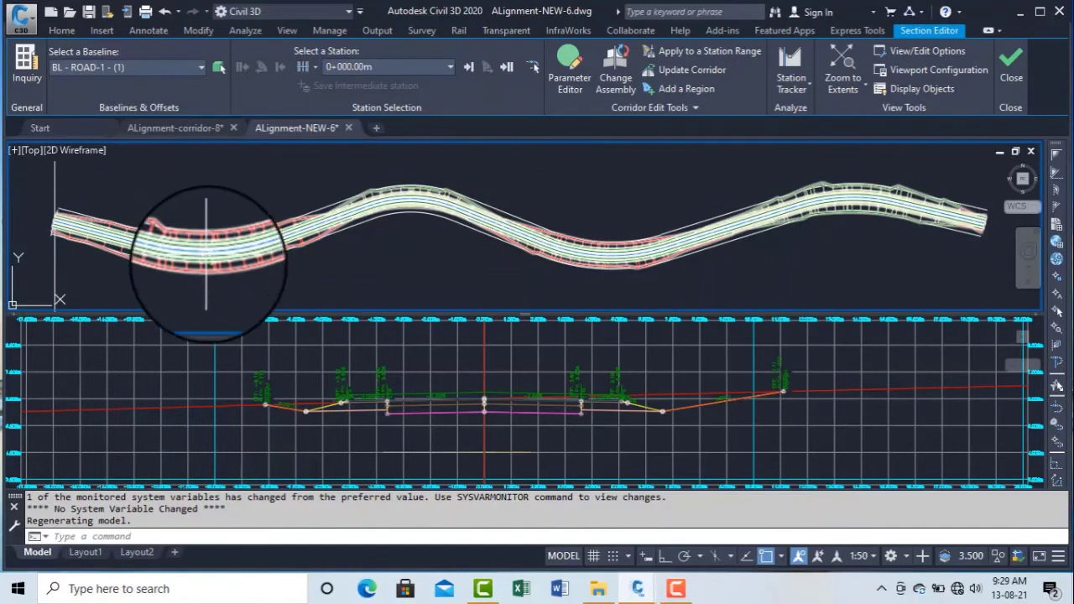
click(499, 415)
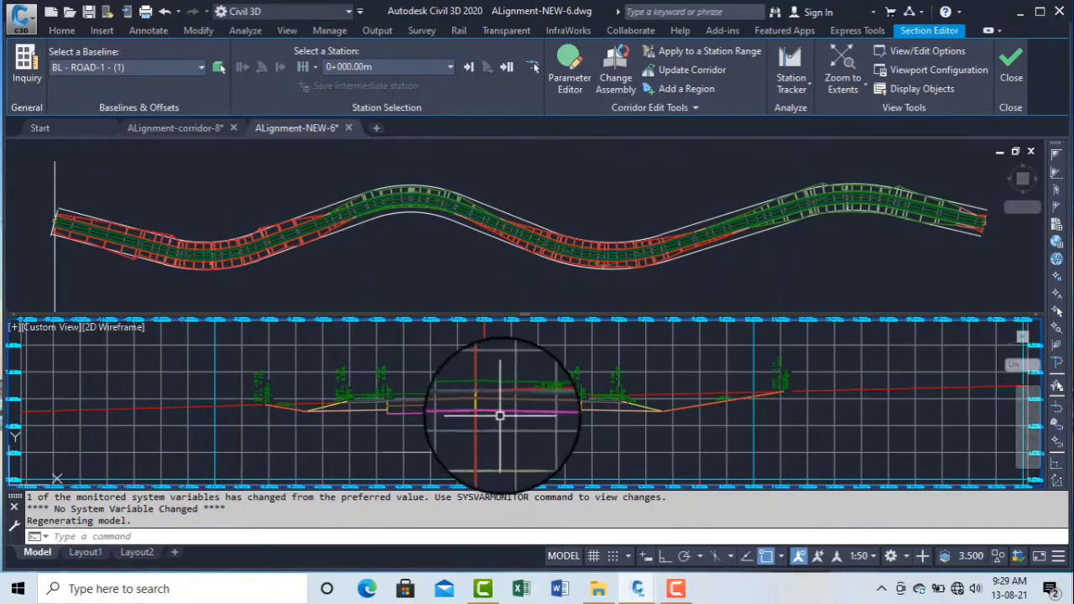
scroll(499, 415, up, 2)
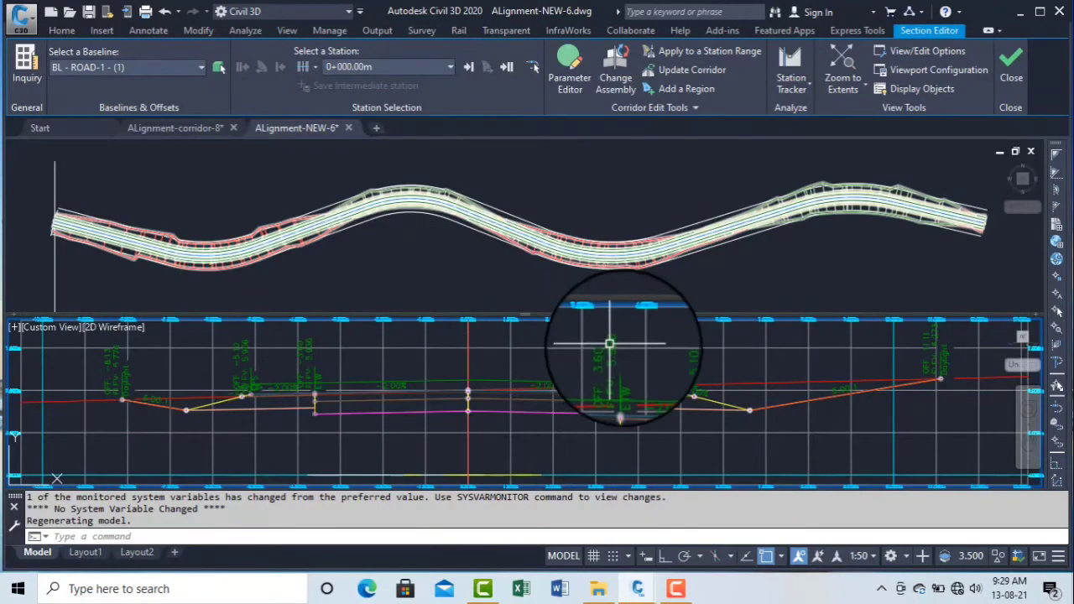
scroll(103, 455, up, 2)
middle_drag(104, 455, 139, 424)
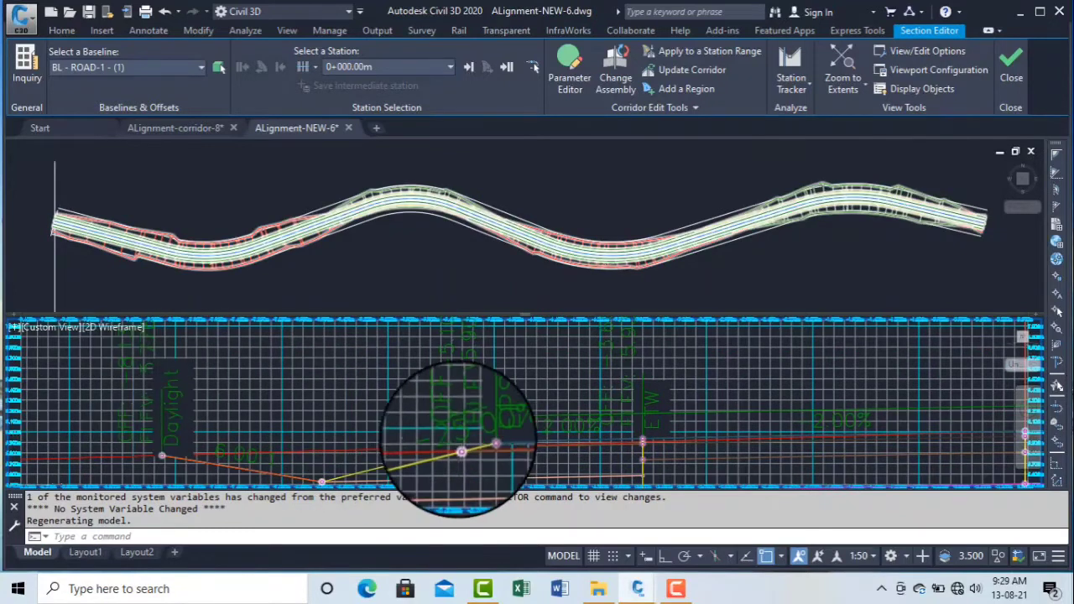
scroll(459, 438, down, 2)
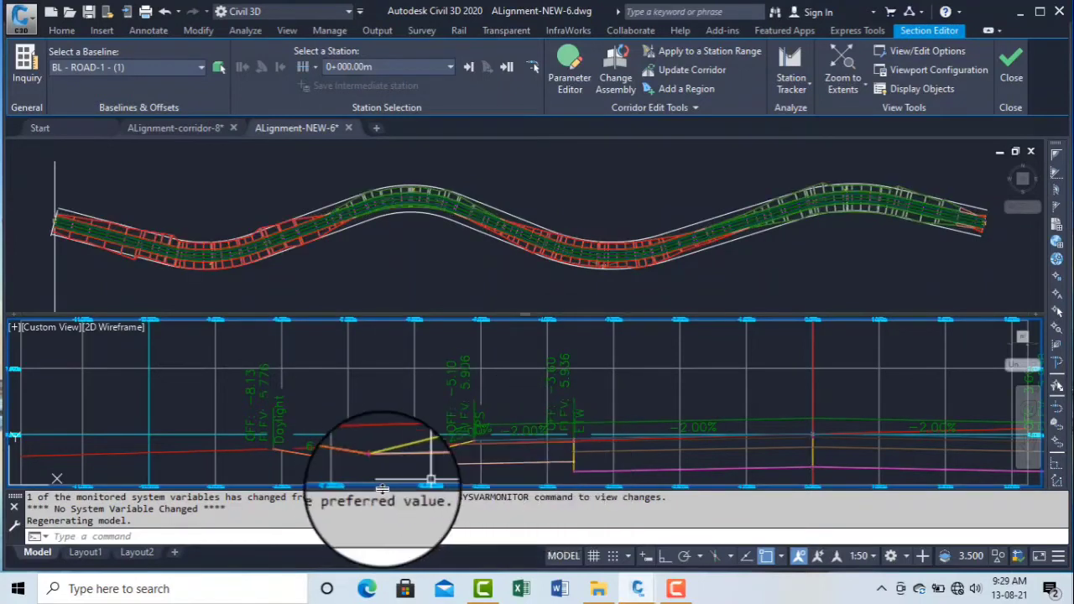
scroll(293, 395, down, 2)
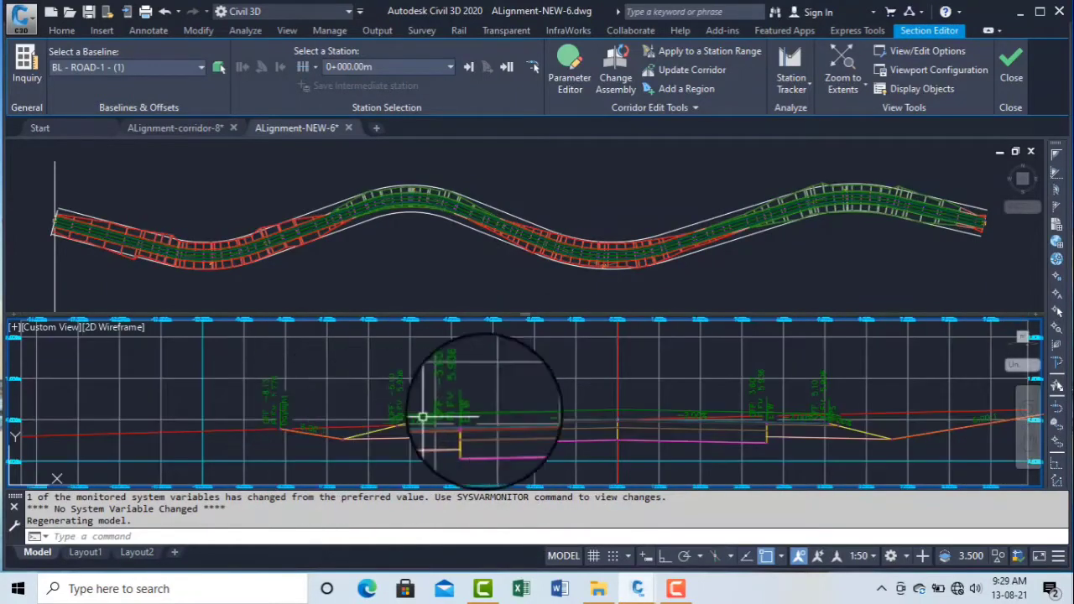
middle_drag(491, 408, 377, 424)
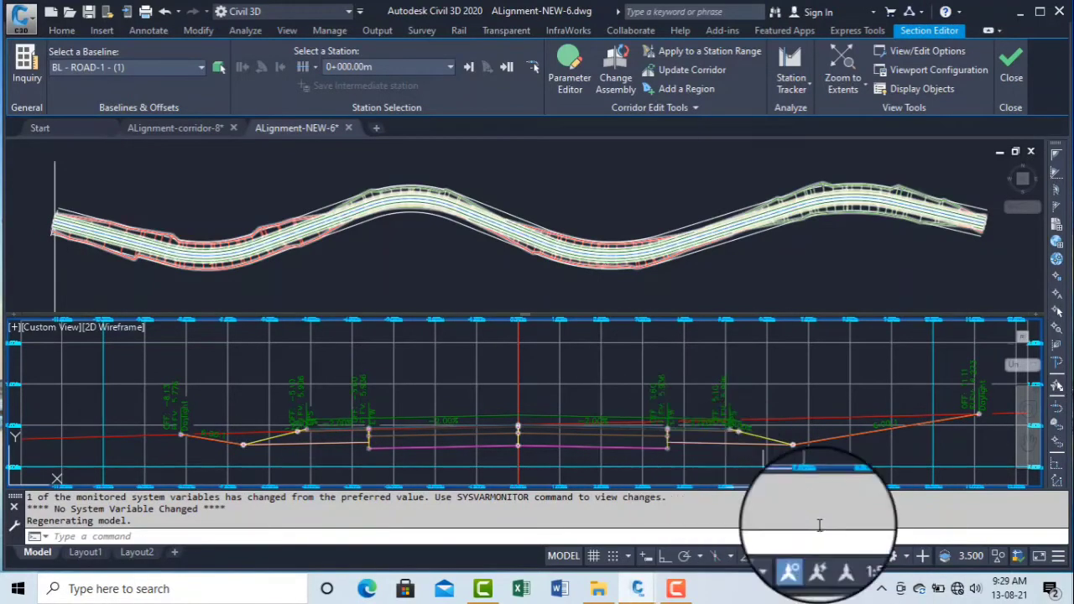
click(859, 557)
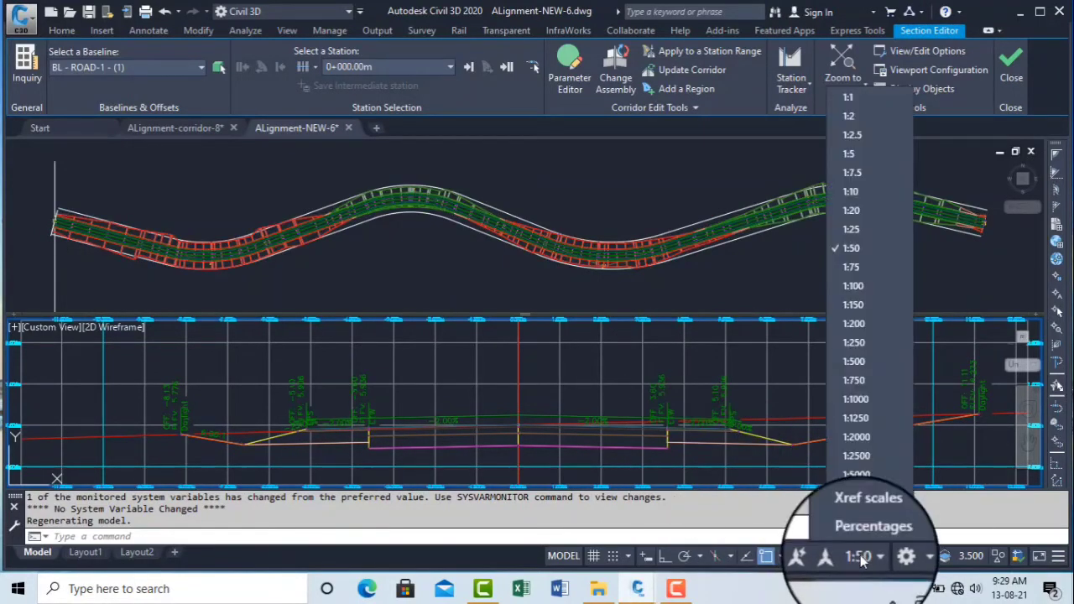
click(860, 557)
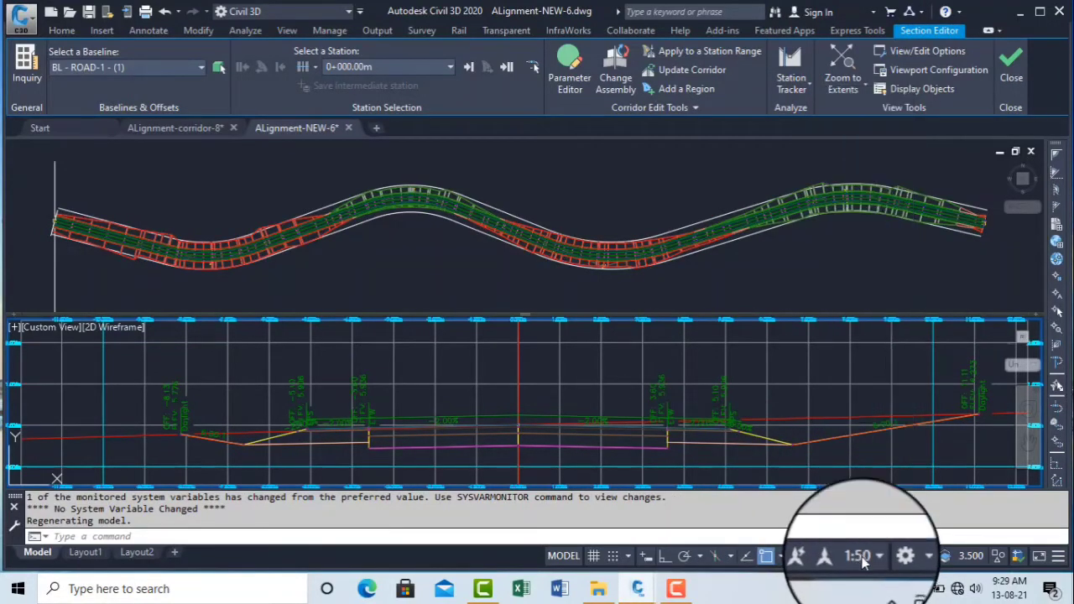
Switch the section view to station 0+100.00m.
click(392, 69)
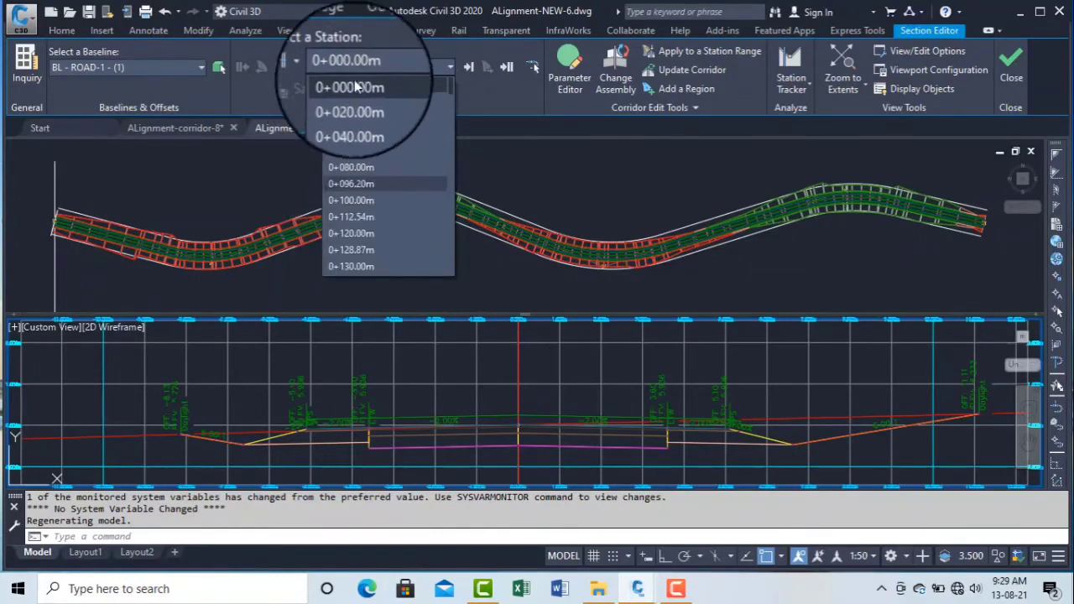
click(369, 85)
click(372, 70)
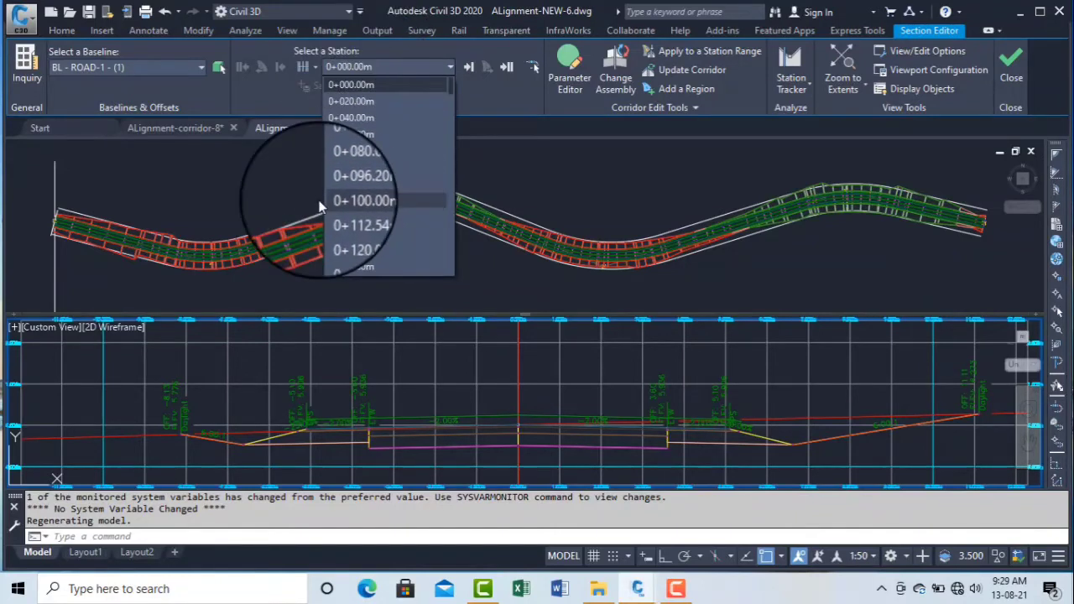
click(367, 203)
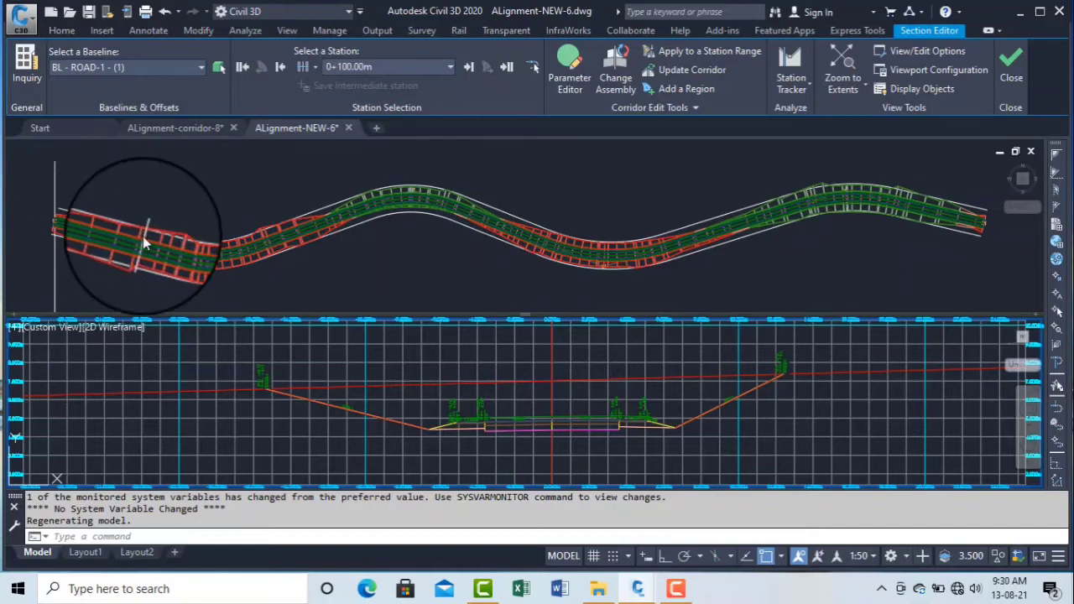
Examine the station marker in plan and the lane slopes, shoulders and daylight lines of the section at station 0+100.00m.
click(149, 219)
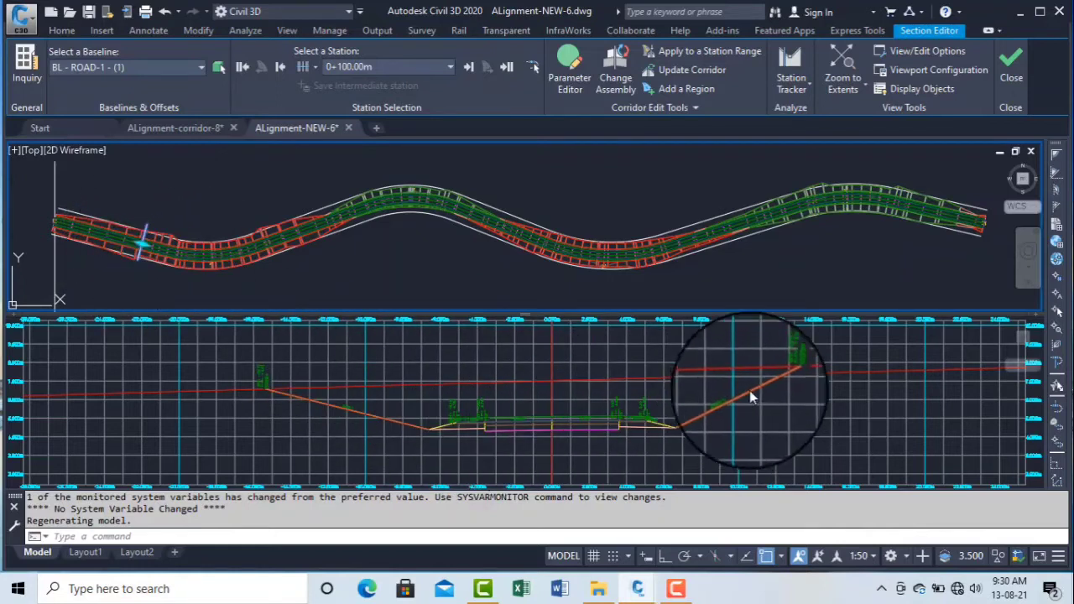
click(528, 413)
scroll(520, 428, up, 3)
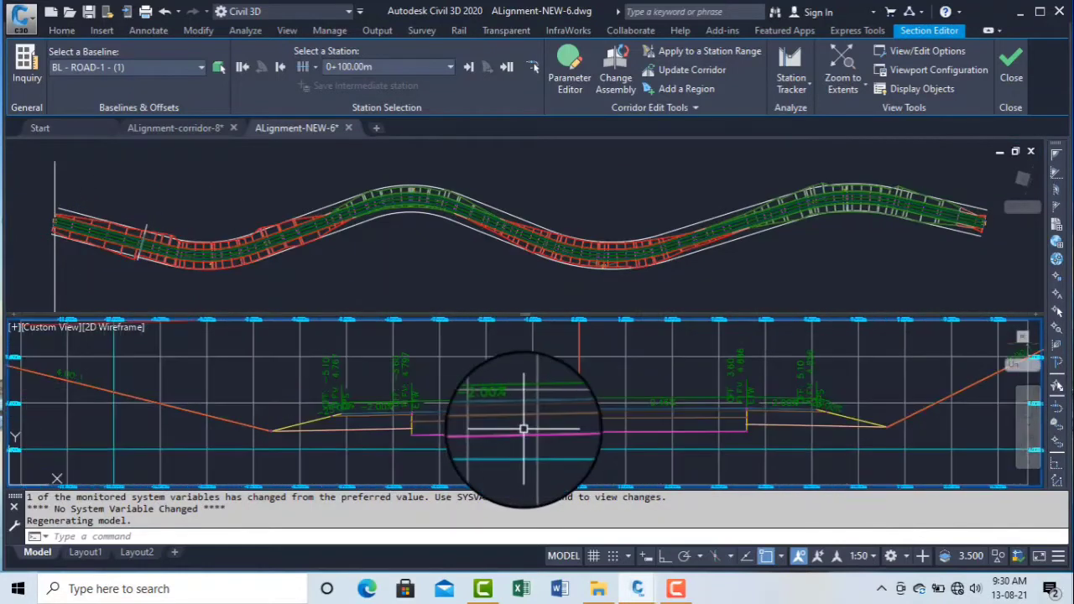
scroll(498, 430, up, 2)
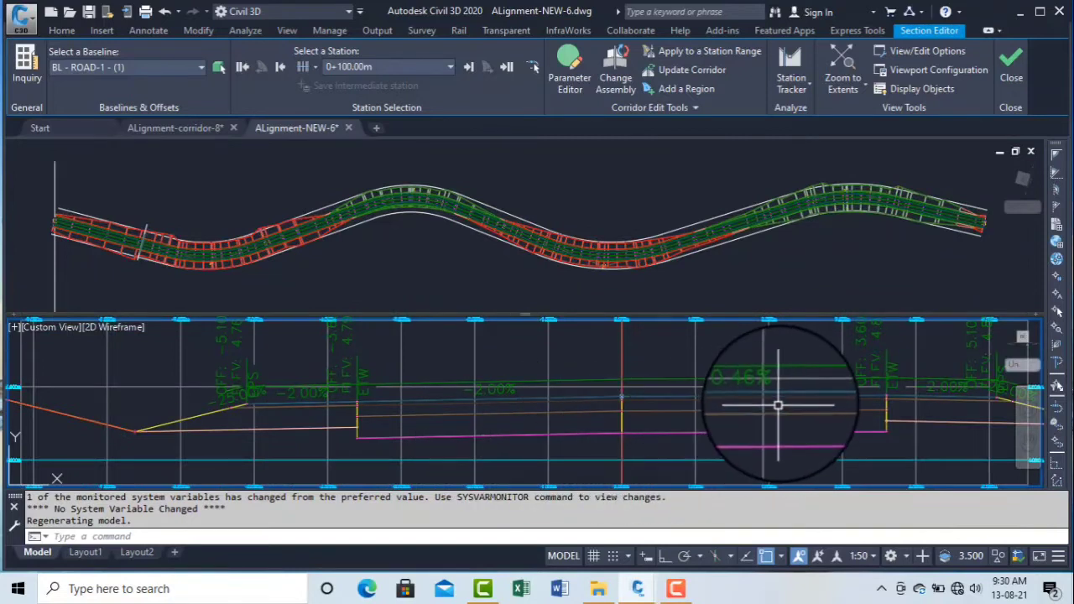
scroll(738, 382, down, 3)
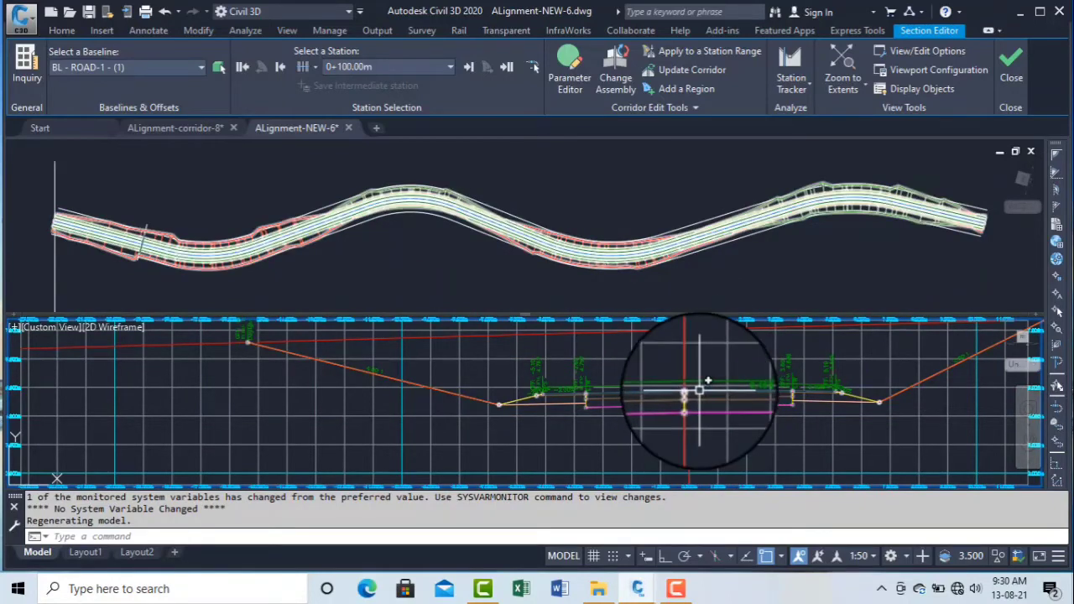
scroll(592, 383, down, 2)
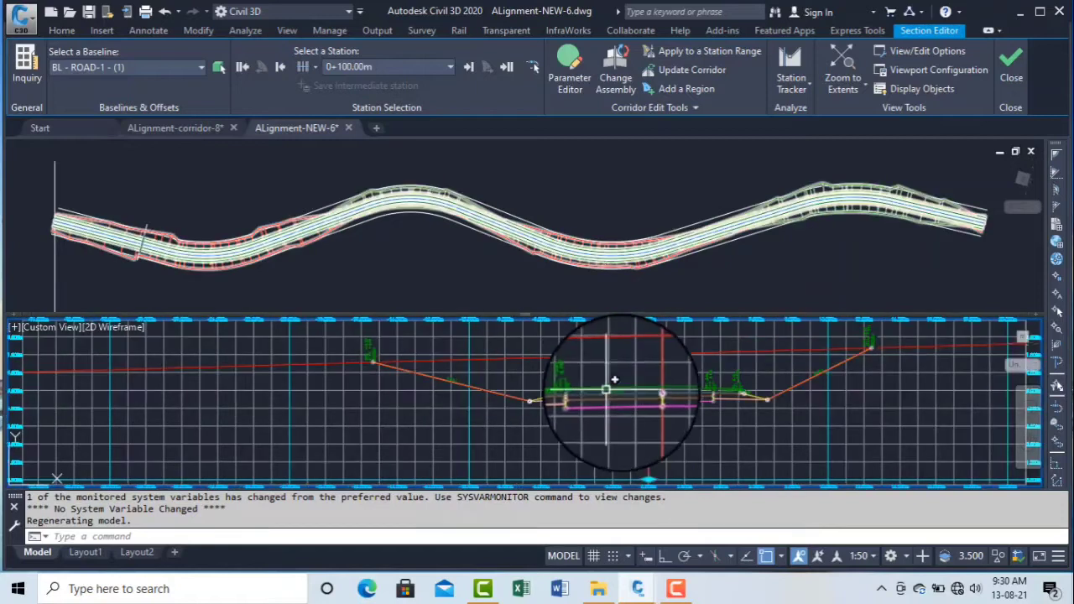
middle_drag(623, 391, 463, 430)
middle_drag(533, 428, 462, 433)
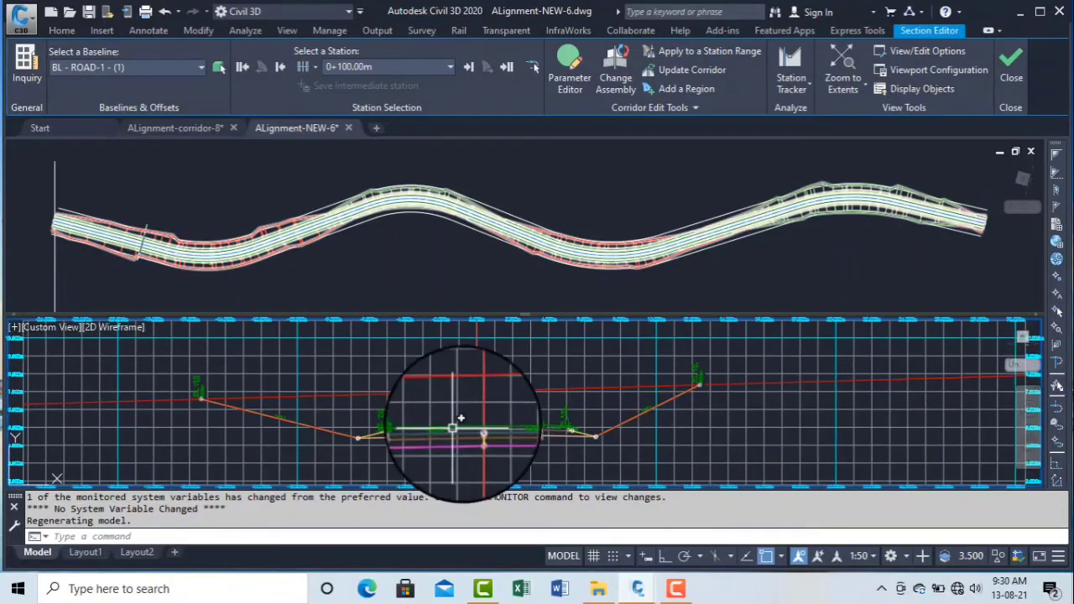
Advance the section view through the following stations up to 0+160.00m.
click(468, 67)
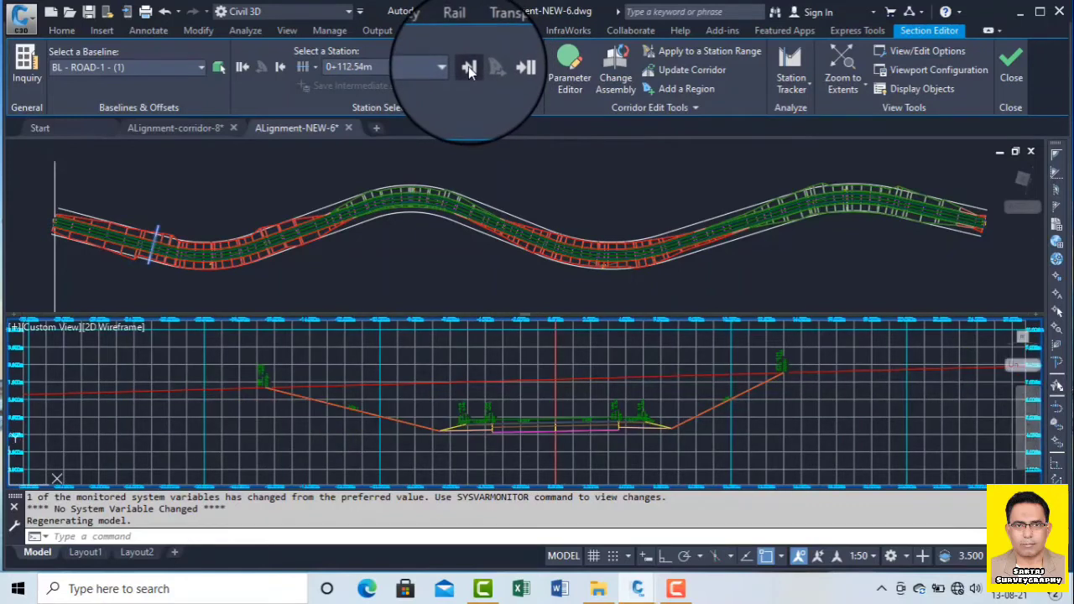
click(468, 67)
click(468, 67)
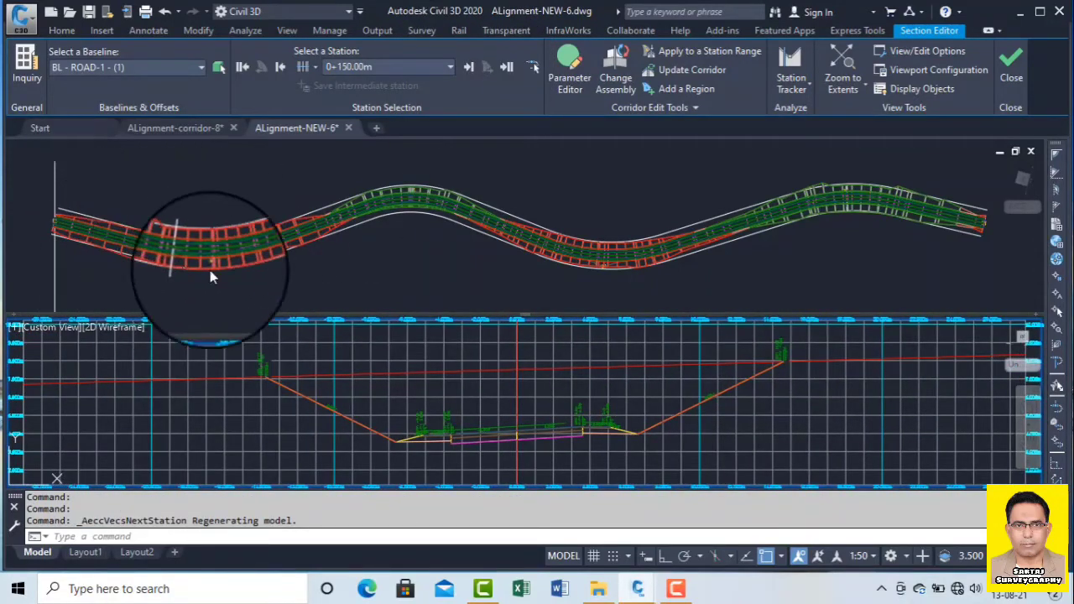
click(468, 67)
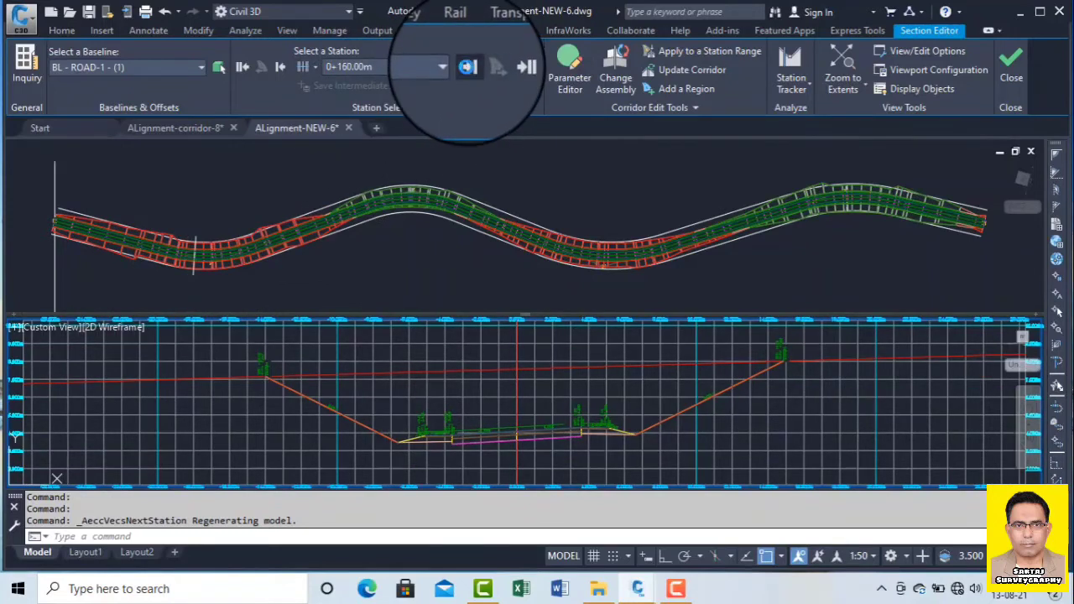
Advance the section view to station 0+180.00m and examine its lane and shoulder slopes.
click(468, 67)
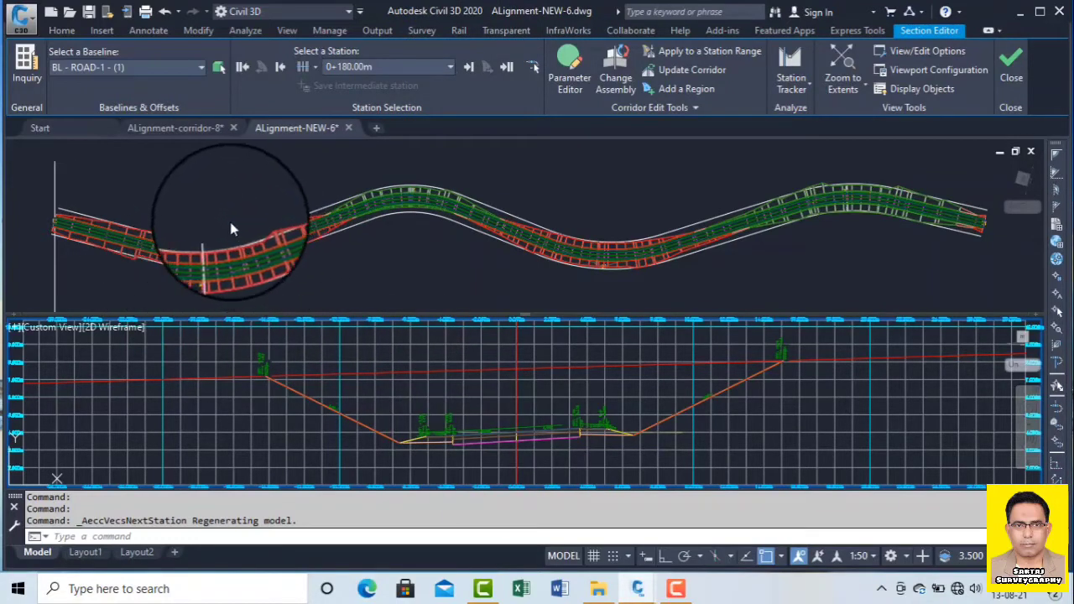
scroll(460, 402, up, 5)
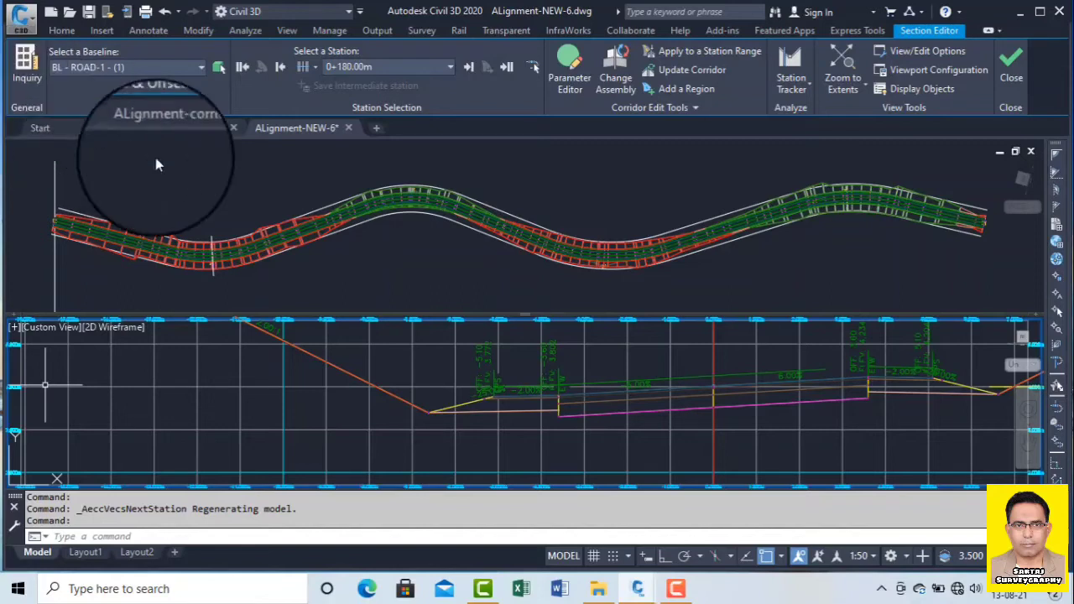
Move the station marker in the plan view along the corridor to station 0+400.00m near the crest of the middle curve.
click(394, 261)
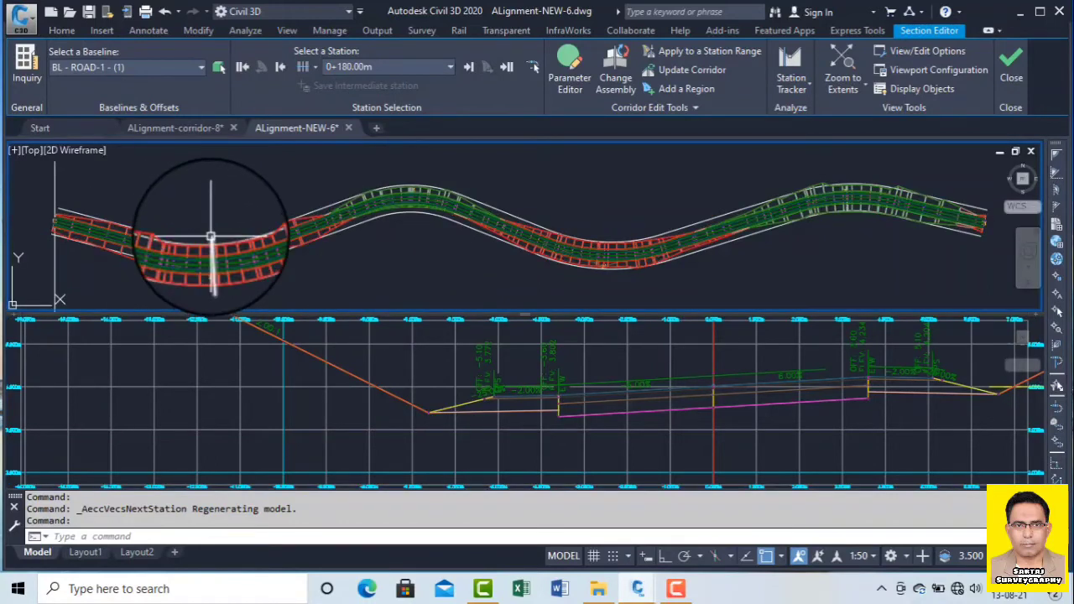
scroll(211, 232, up, 2)
scroll(224, 224, down, 4)
scroll(223, 225, up, 3)
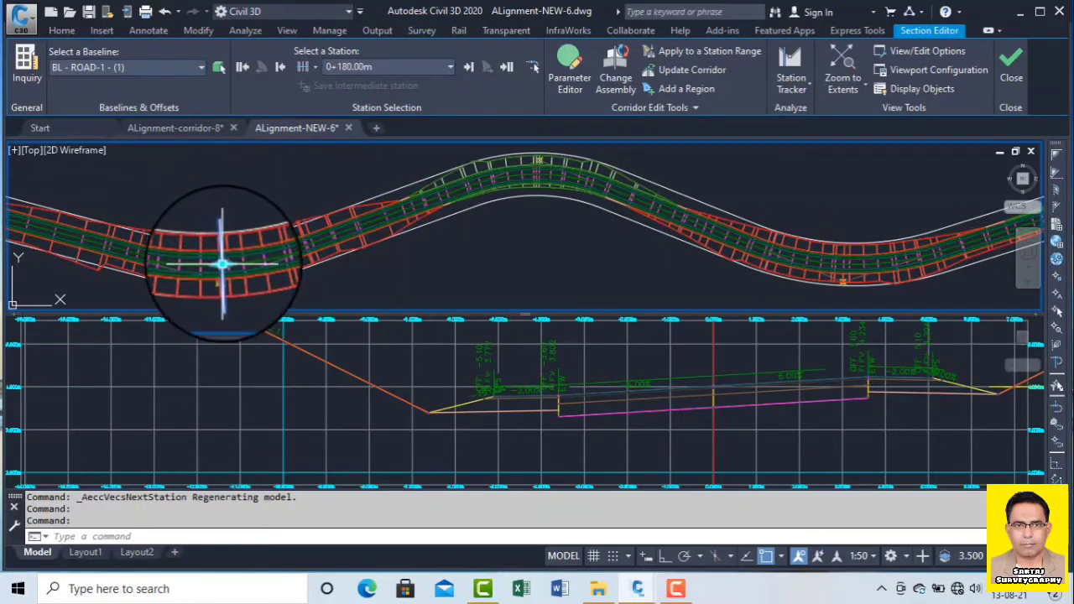
click(223, 264)
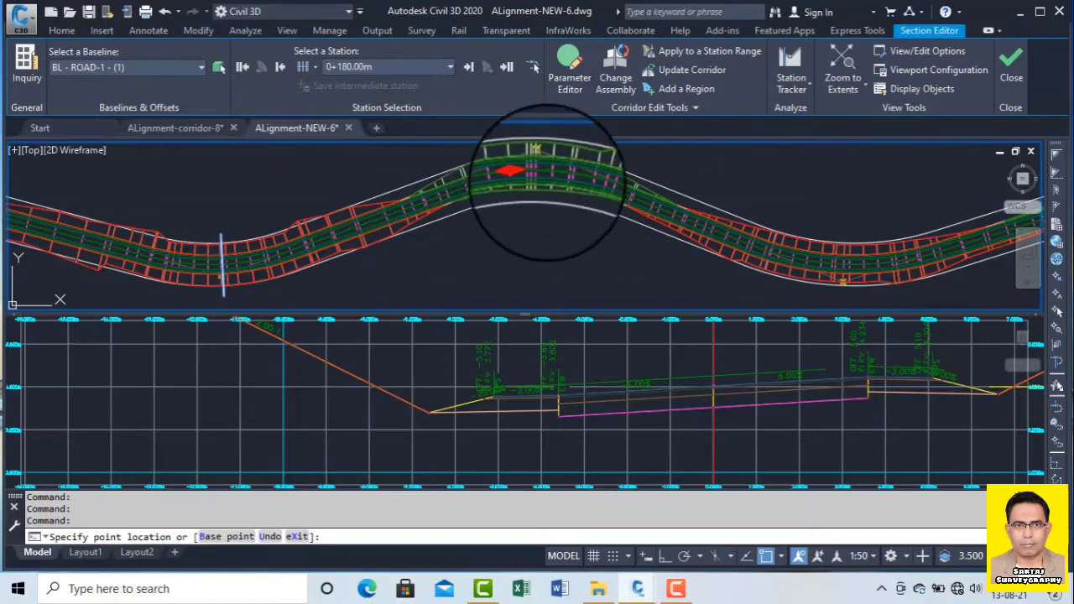
click(519, 172)
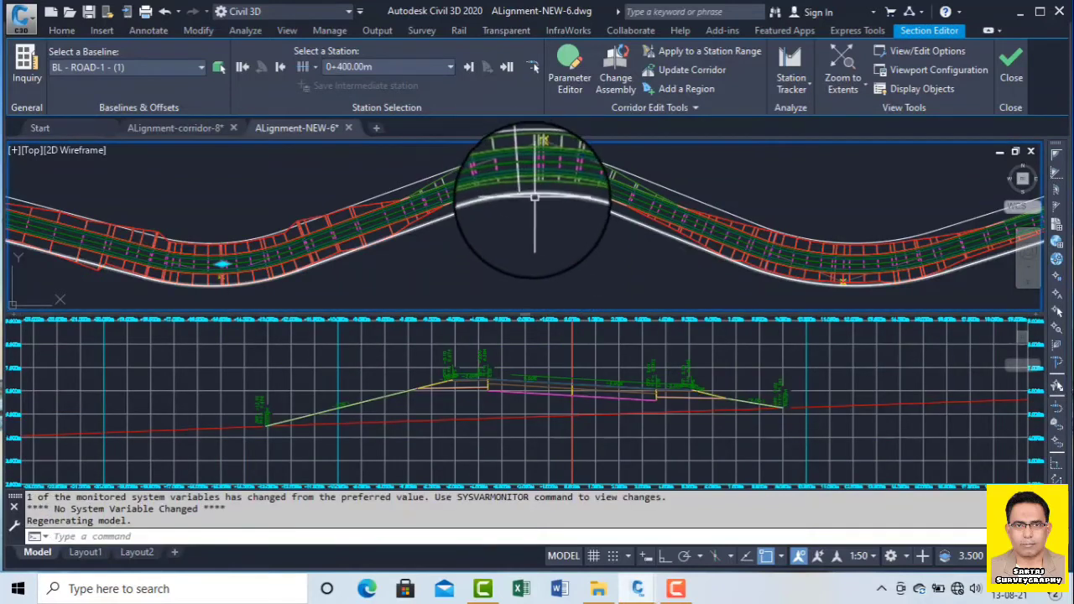
Examine the lane and shoulder slopes, the offset and elevation labels, and the daylight slopes of the section at station 0+400.00m.
click(533, 273)
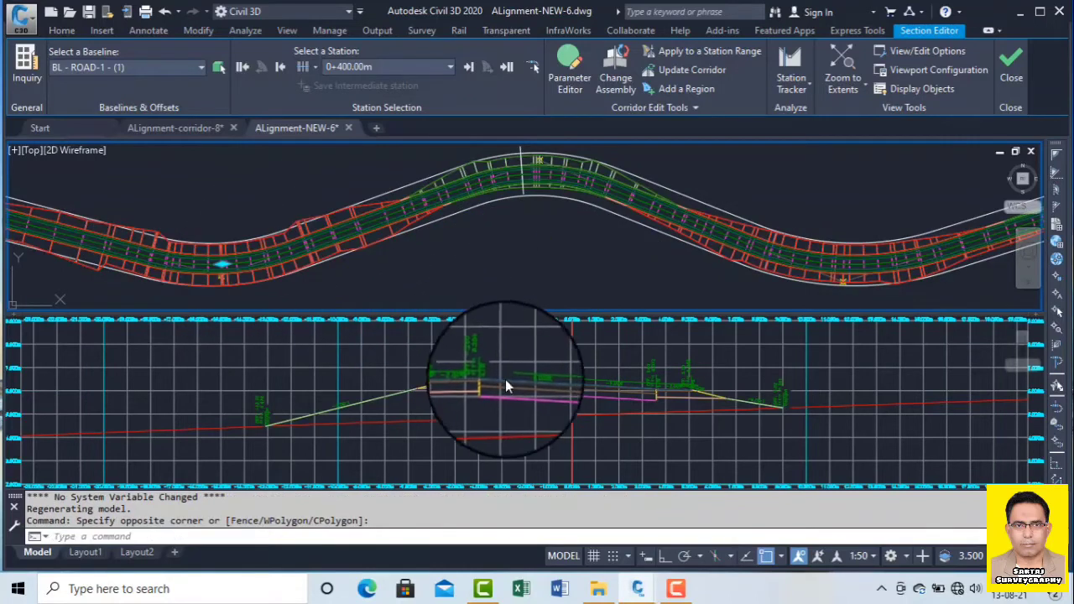
click(528, 384)
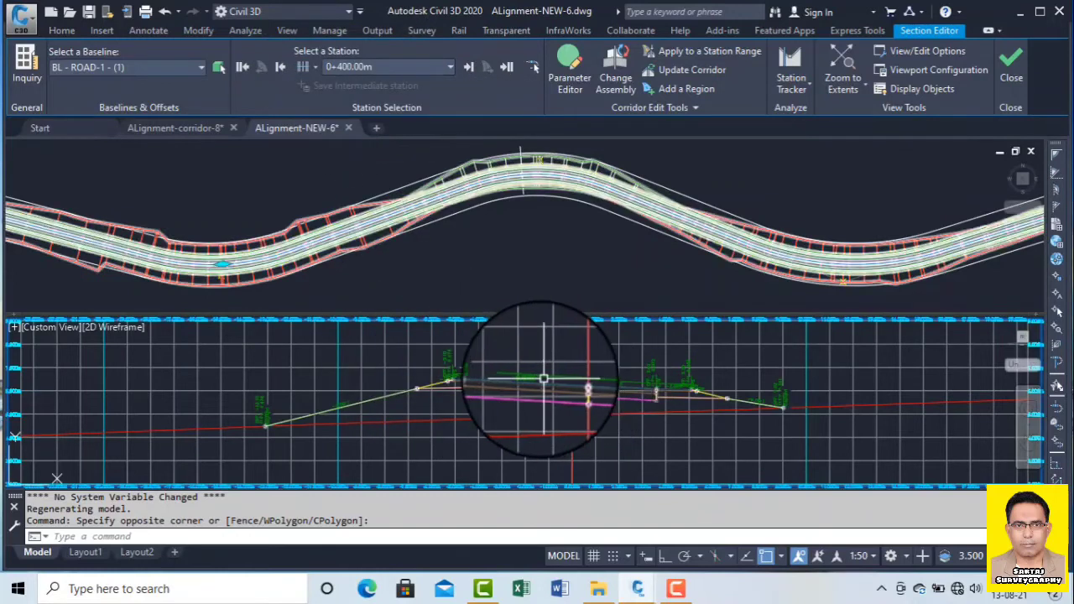
scroll(540, 385, up, 3)
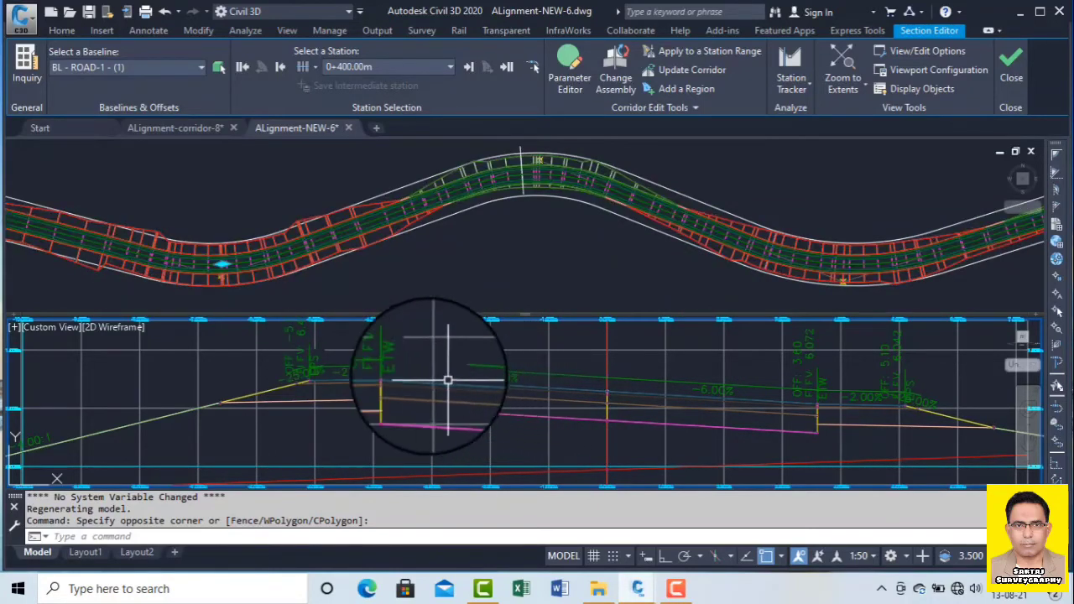
click(315, 361)
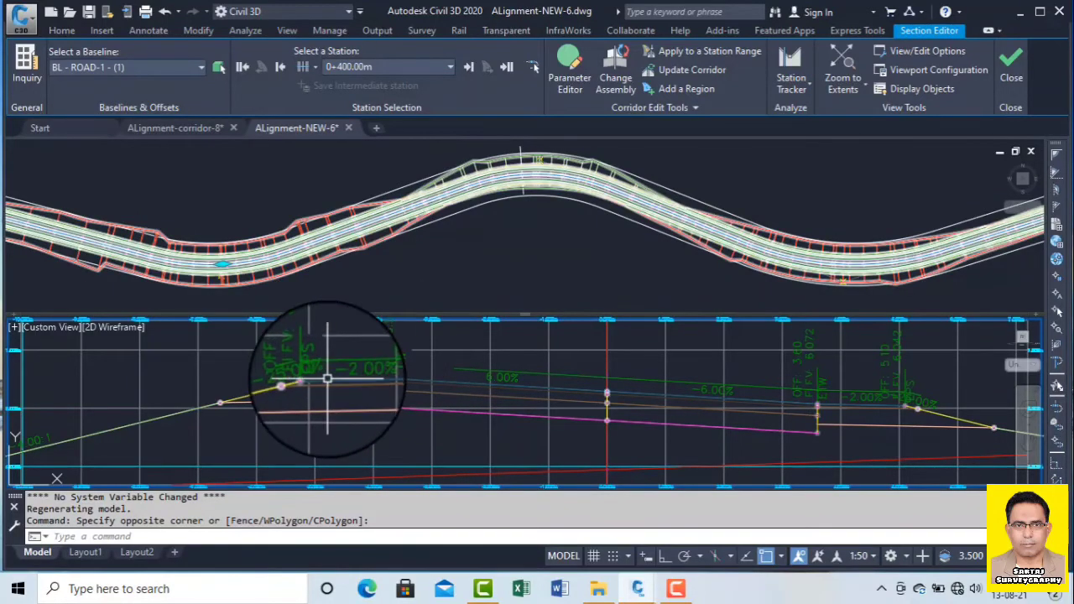
key(Escape)
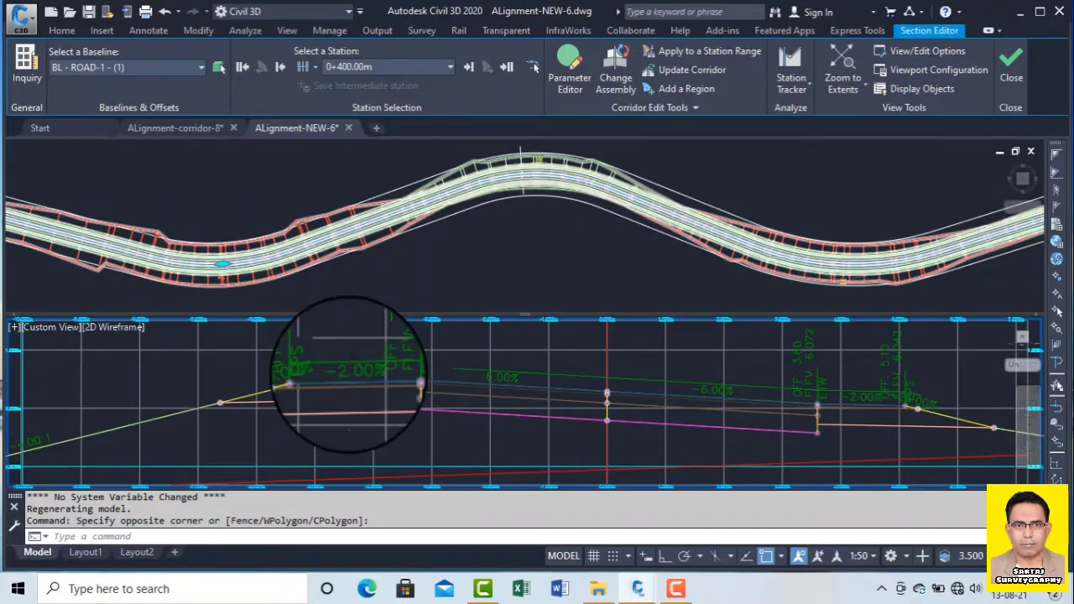
scroll(353, 374, up, 2)
scroll(354, 374, down, 4)
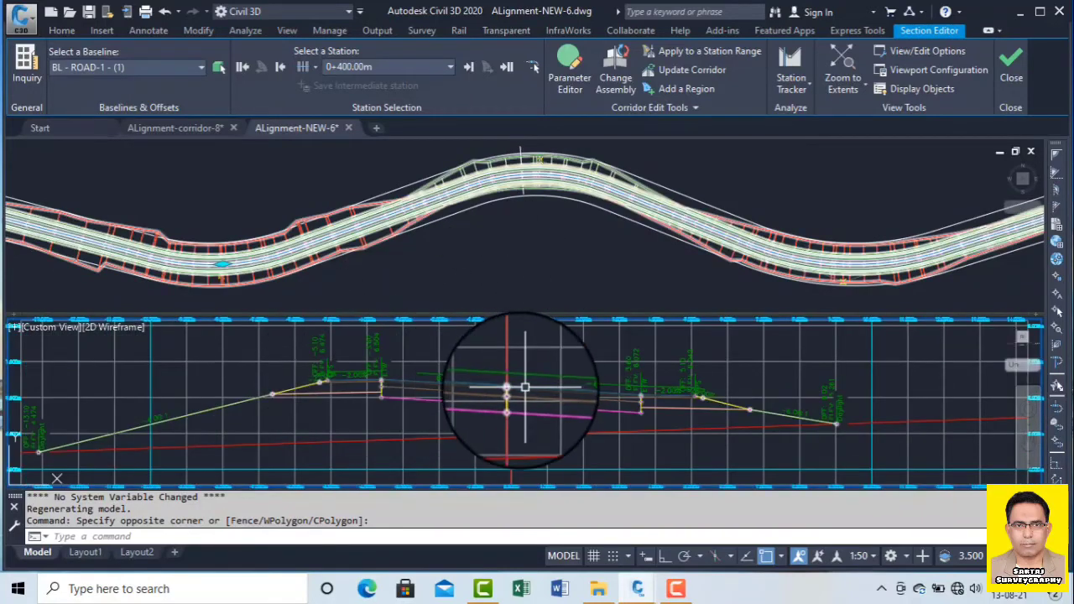
scroll(836, 433, up, 4)
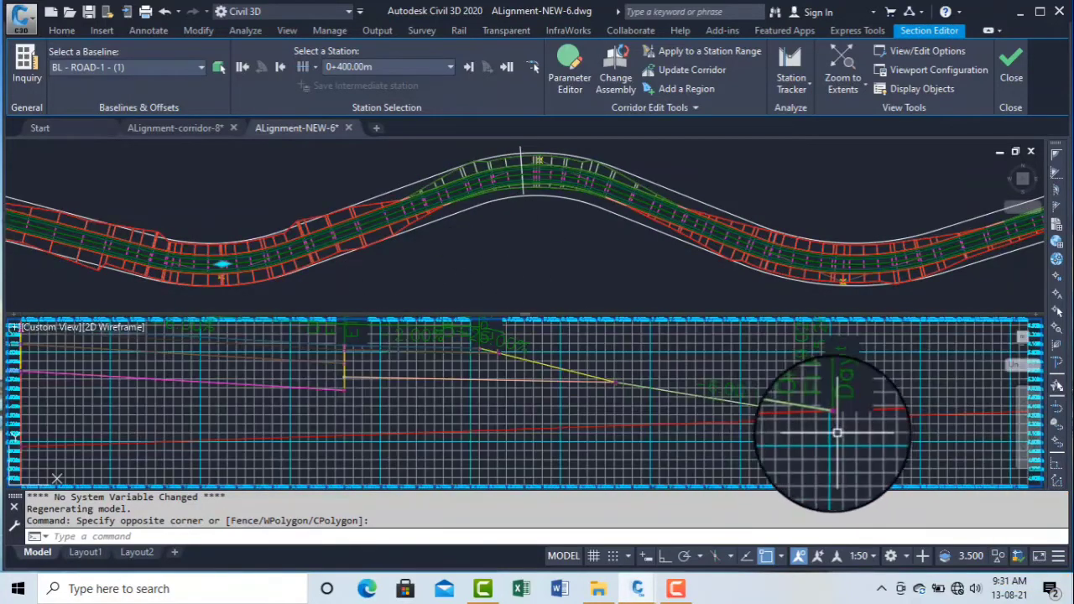
scroll(746, 409, up, 4)
scroll(697, 392, down, 6)
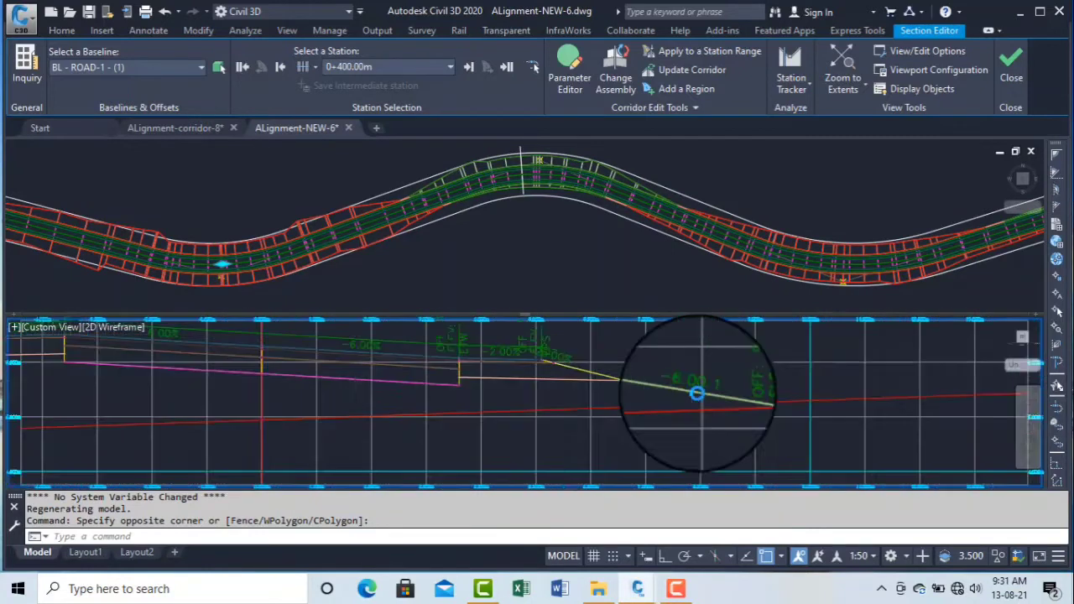
scroll(697, 392, down, 2)
scroll(643, 386, up, 8)
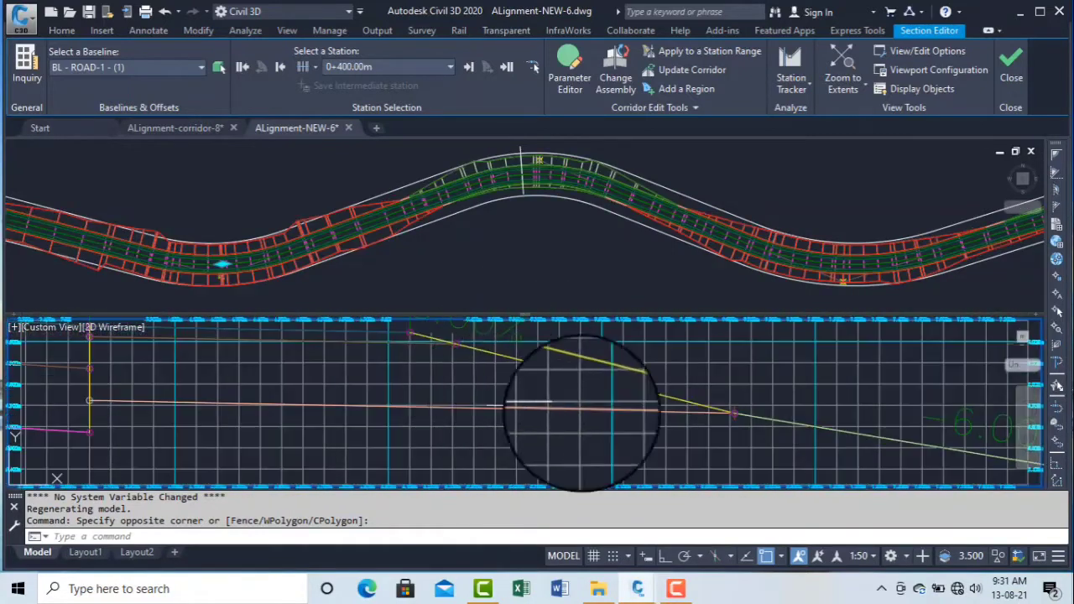
scroll(617, 411, down, 5)
scroll(546, 377, up, 5)
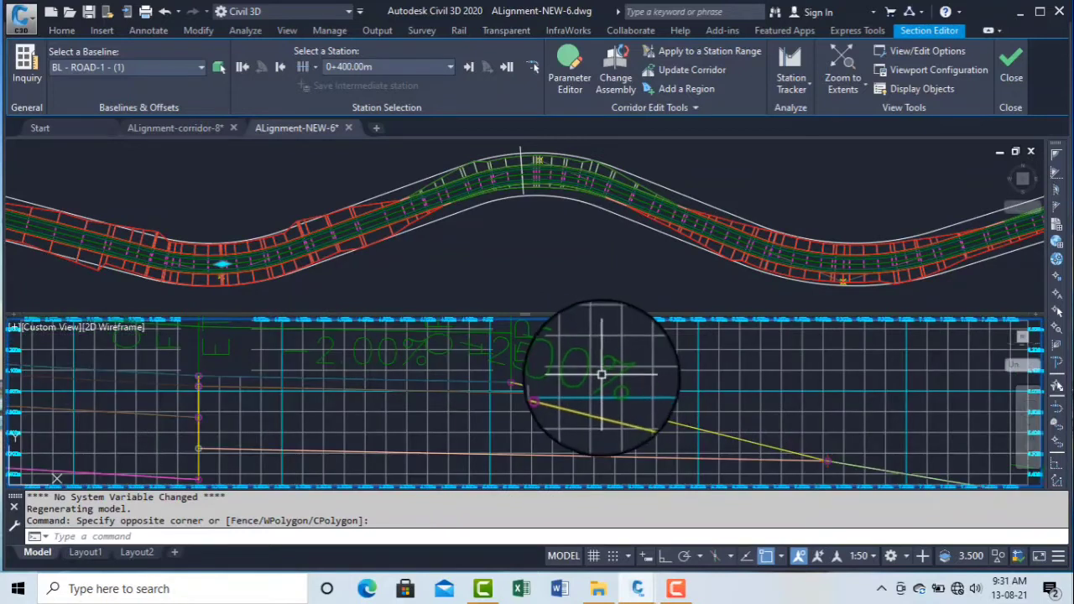
scroll(625, 387, down, 3)
scroll(614, 388, down, 5)
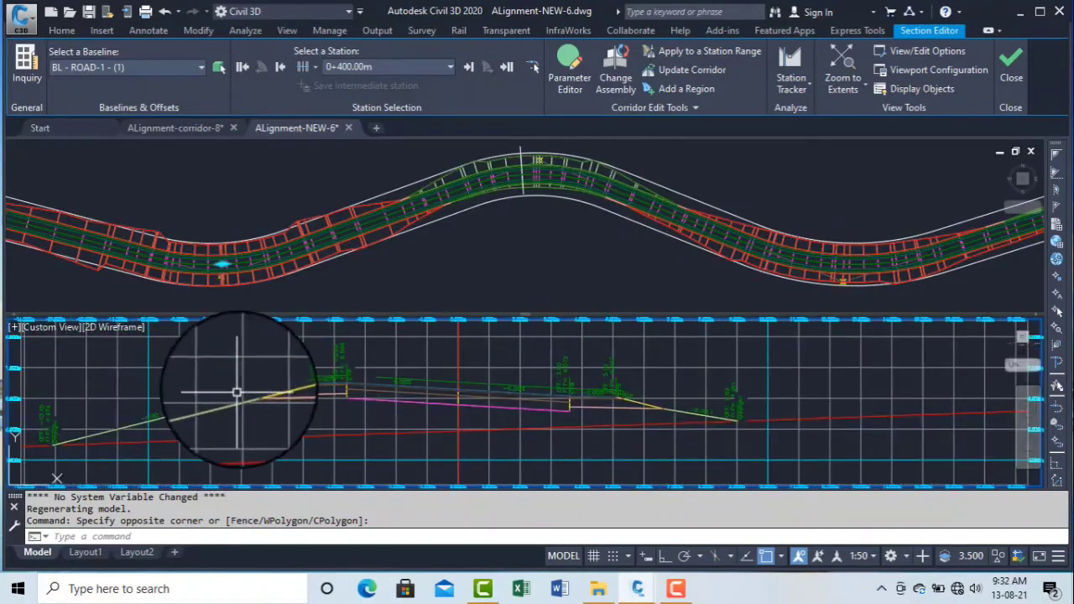
middle_drag(335, 409, 397, 427)
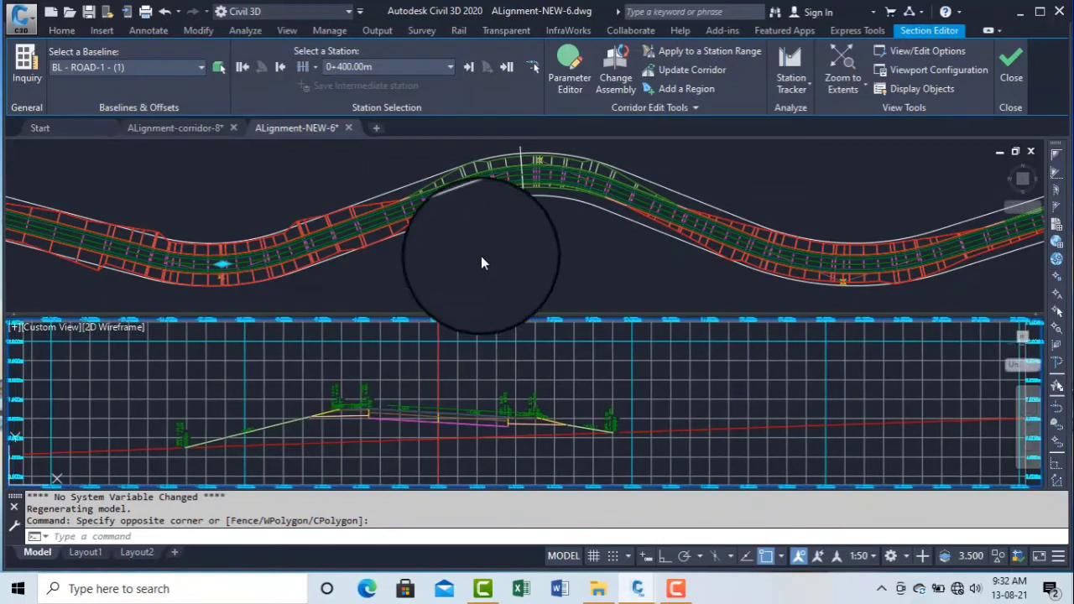
Advance the section view station by station up to 0+688.23m, following the station marker in plan.
click(468, 67)
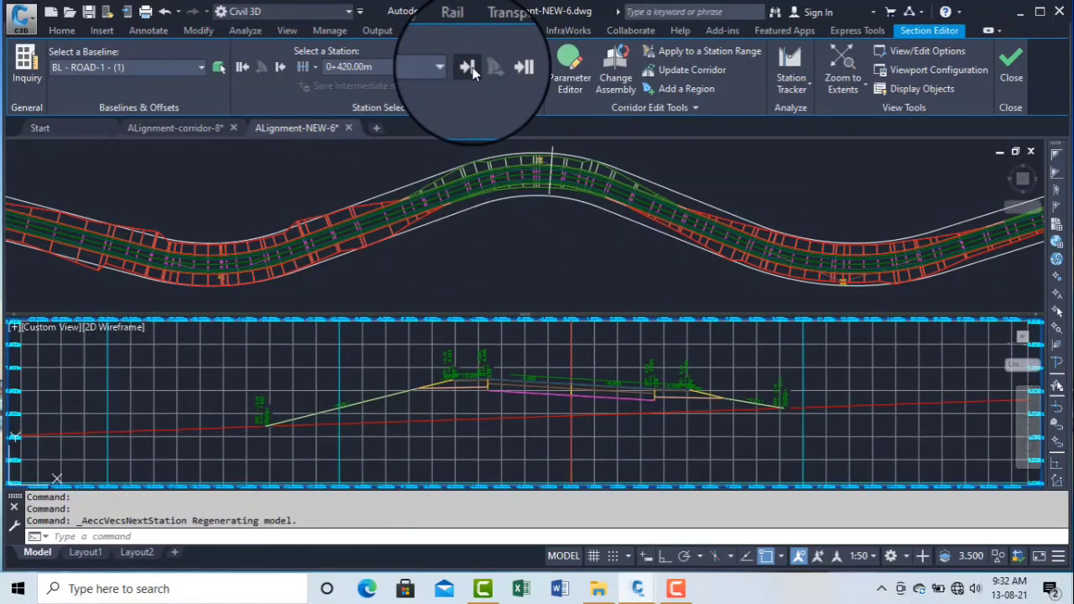
click(469, 67)
click(468, 67)
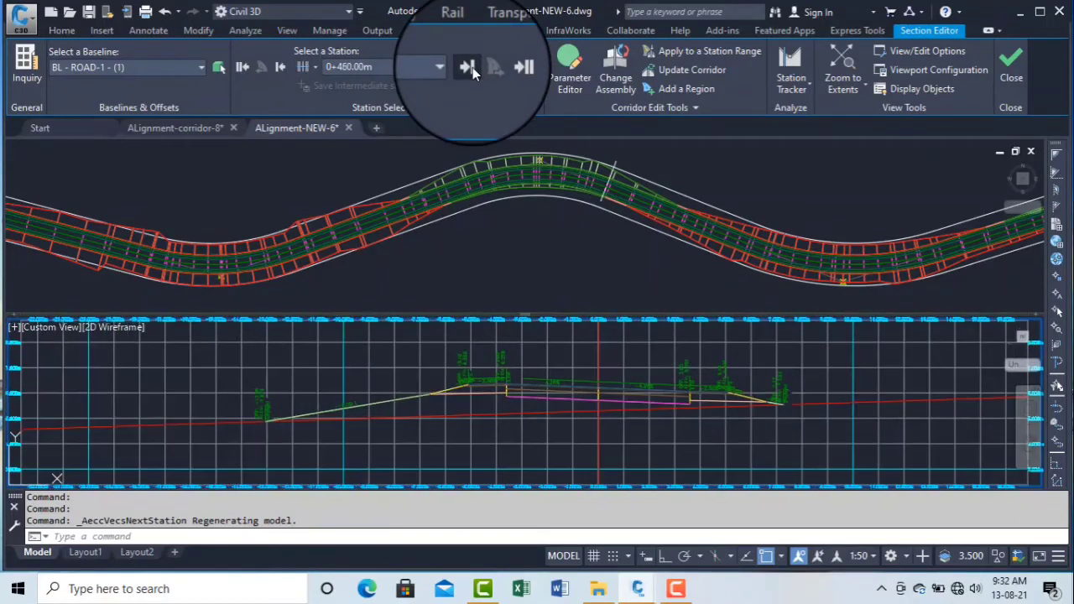
click(468, 67)
click(468, 67)
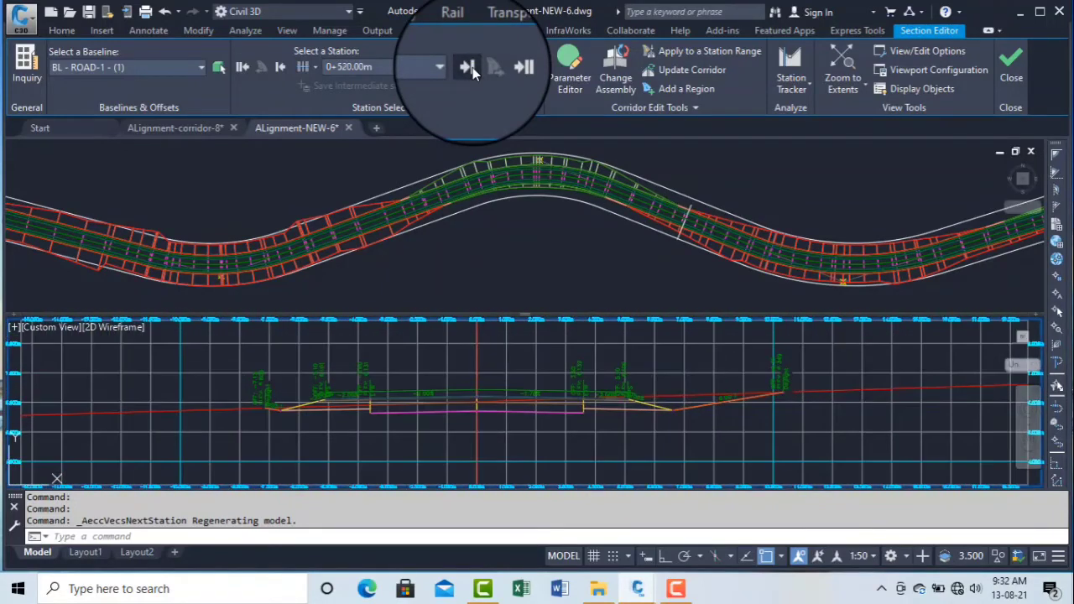
click(468, 67)
click(468, 67)
click(468, 67)
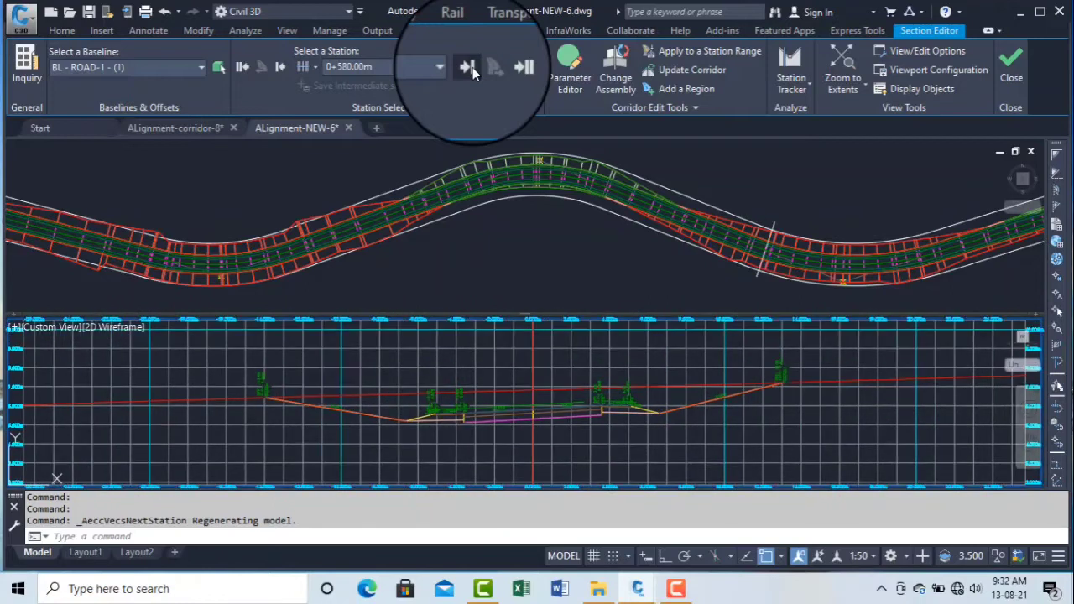
click(468, 67)
click(468, 68)
click(468, 67)
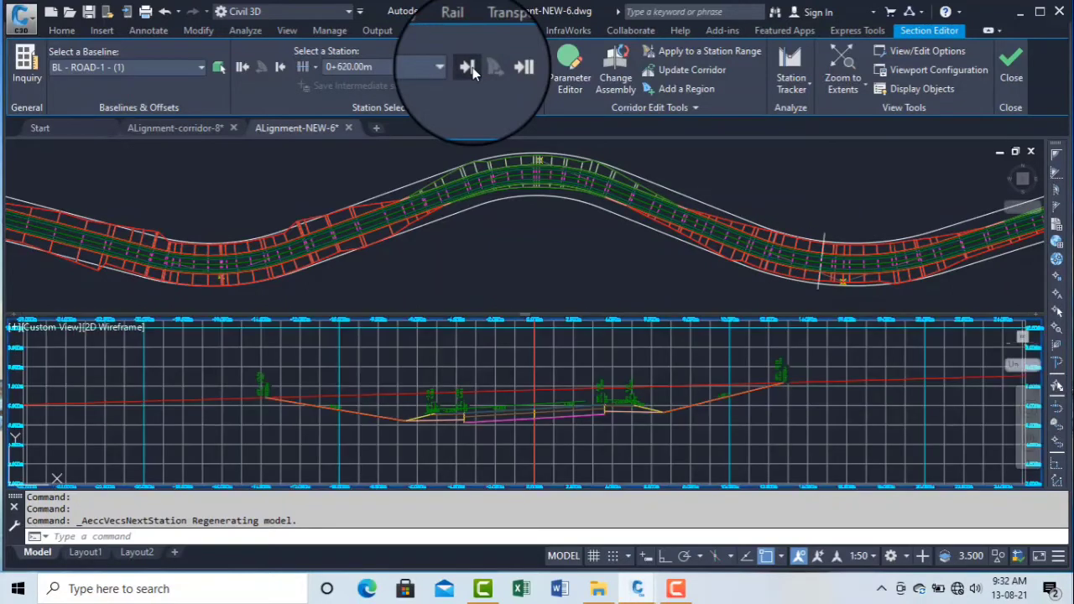
click(470, 67)
click(470, 67)
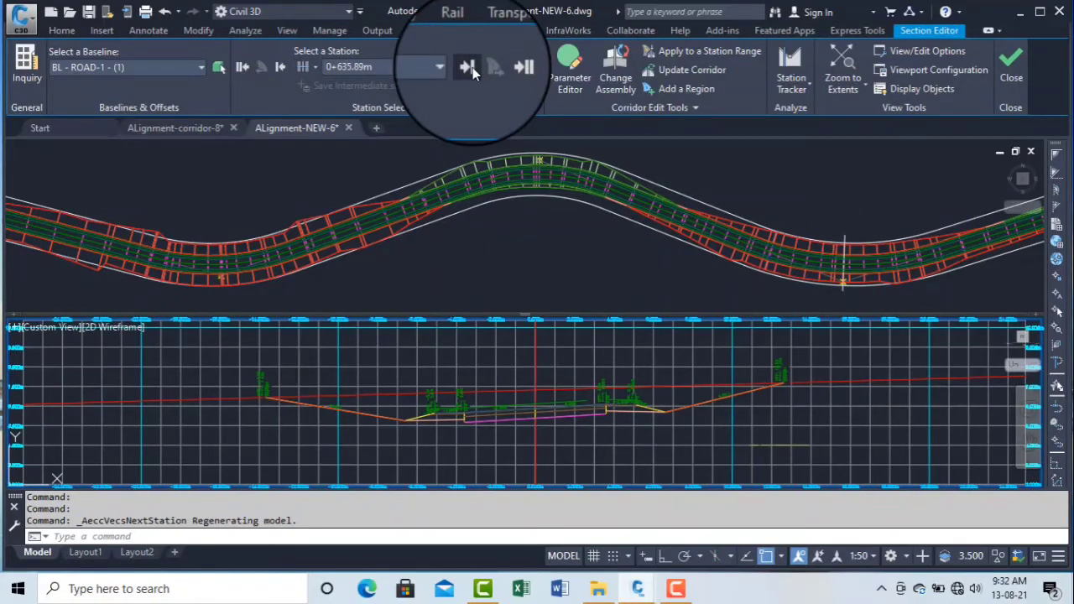
click(470, 67)
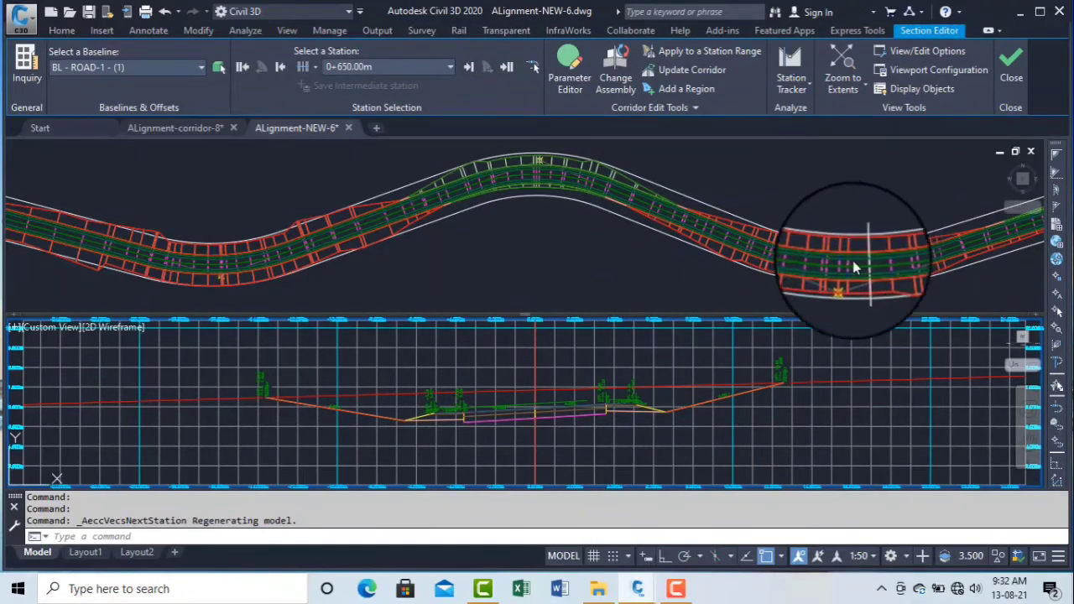
click(469, 69)
click(470, 69)
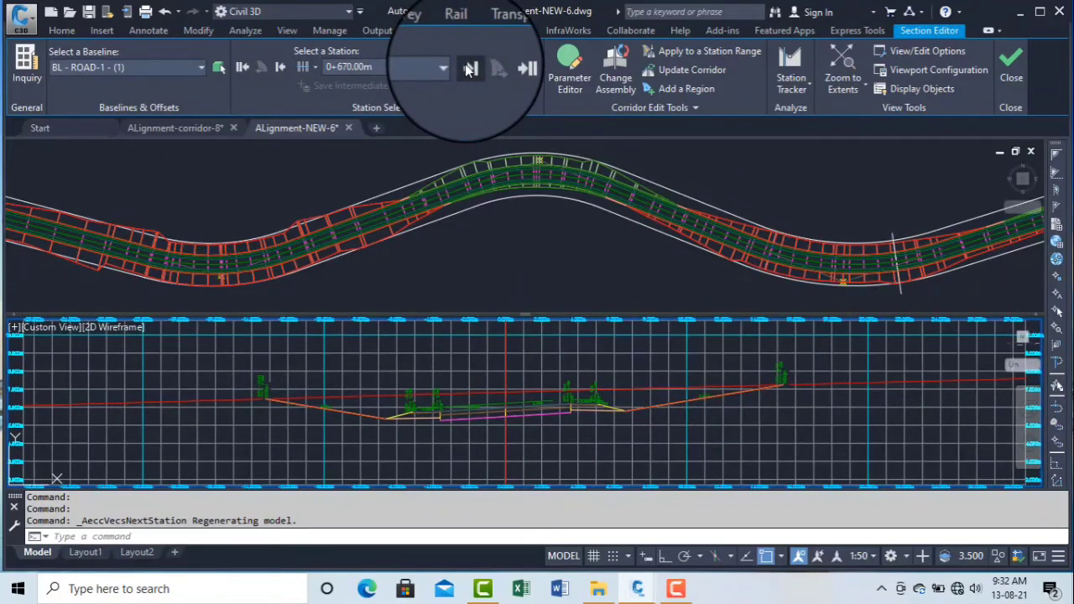
click(470, 69)
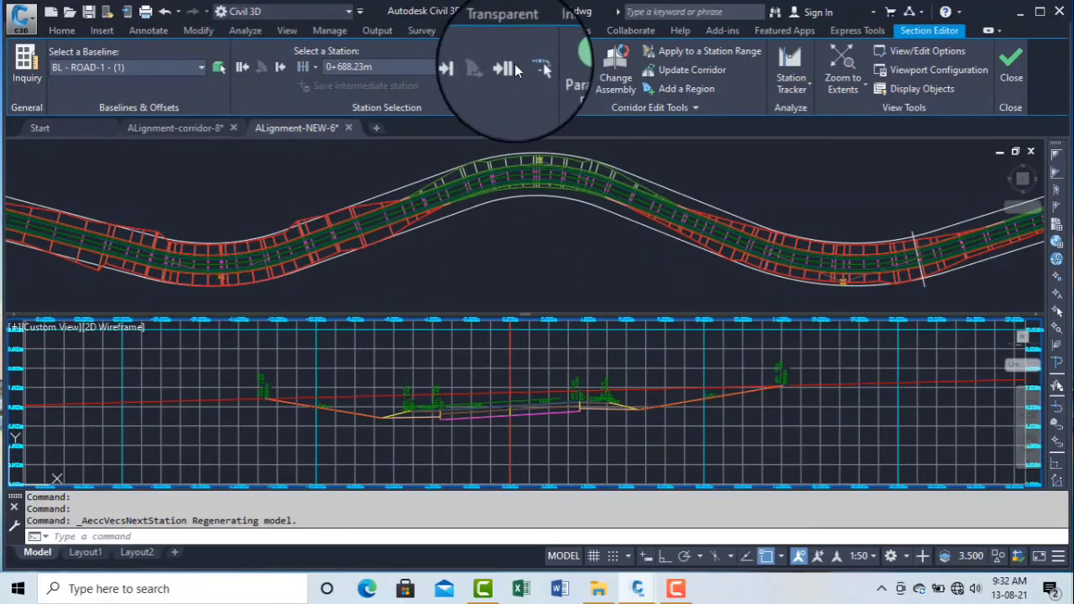
Switch the section view to the corridor's last station and back to its first station, 0+000.00m.
click(505, 67)
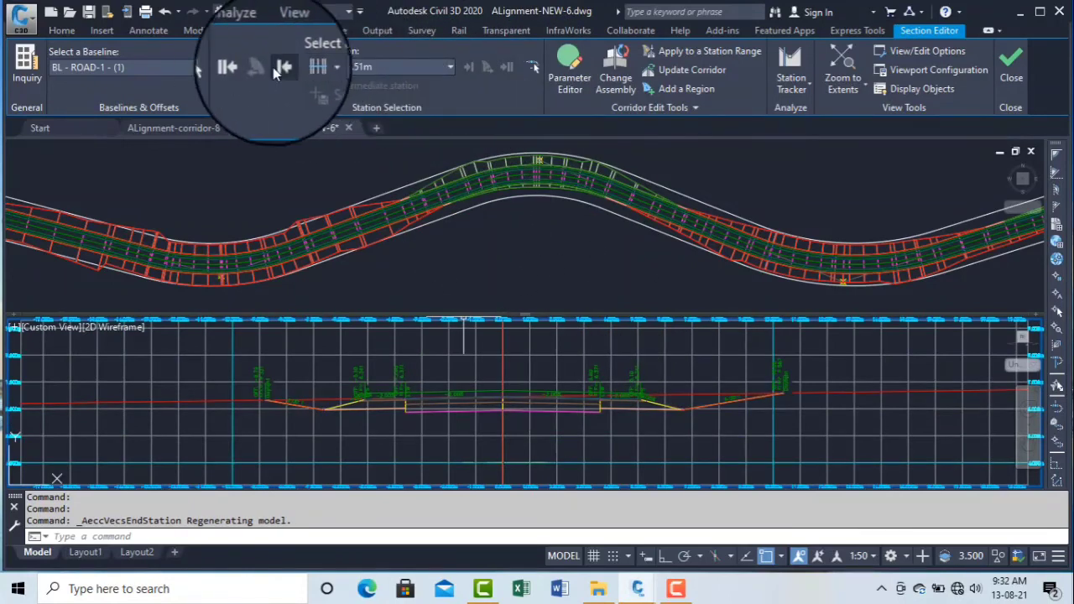
click(240, 69)
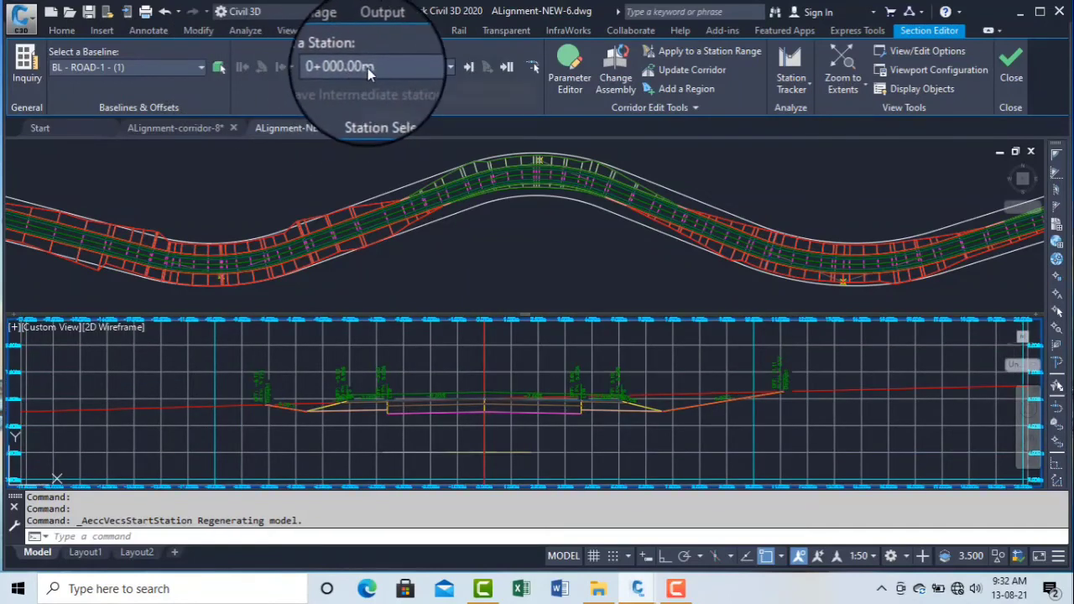
Switch the section view to station 0+600.00m and examine its lane, shoulder and daylight slopes.
click(371, 66)
scroll(379, 219, down, 7)
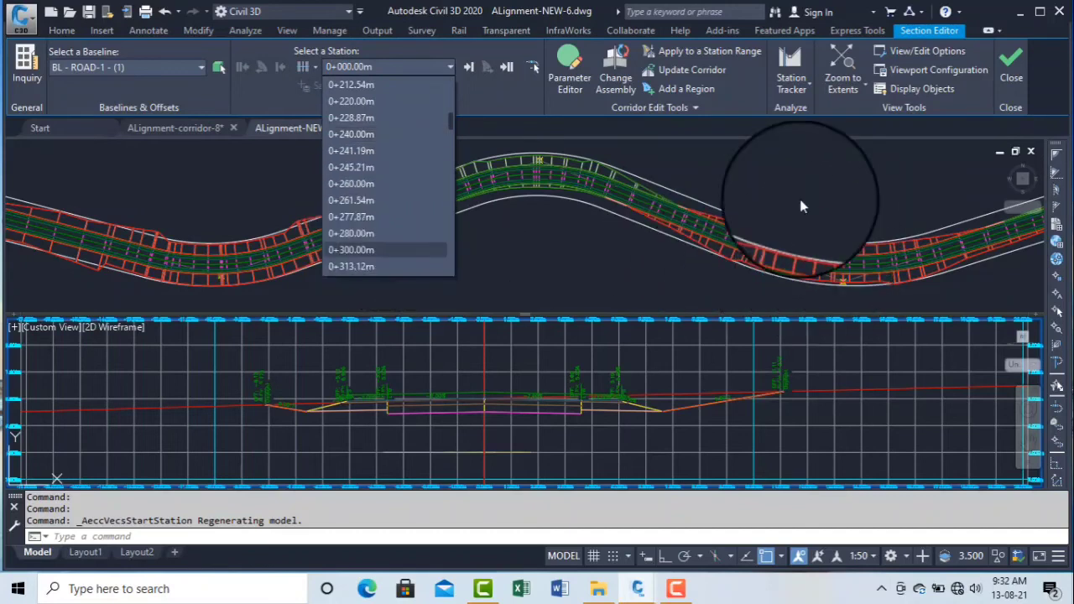
scroll(380, 243, down, 8)
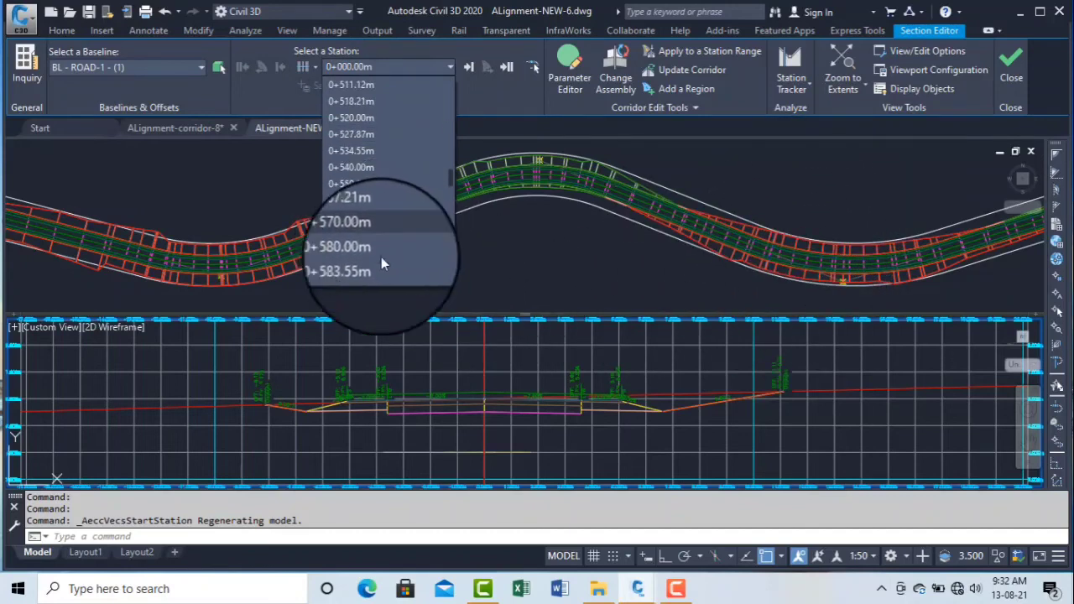
scroll(384, 259, down, 1)
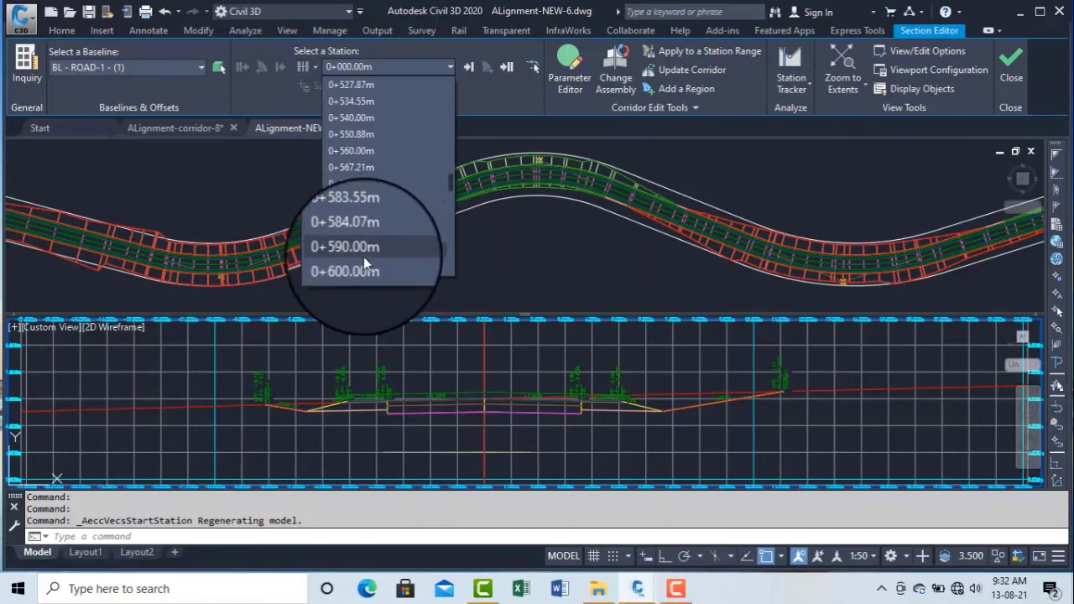
click(362, 265)
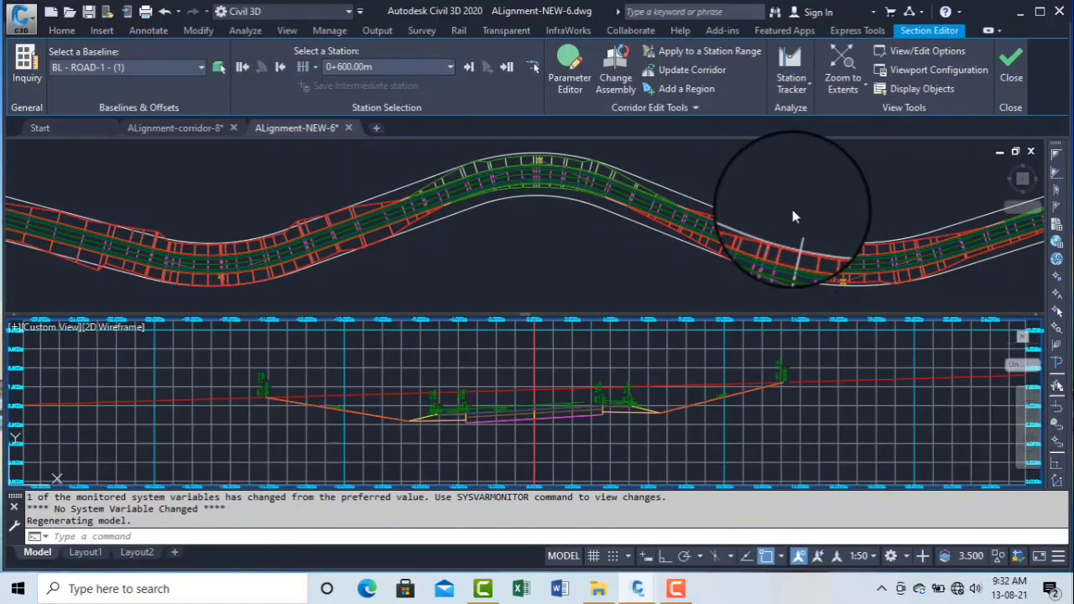
scroll(558, 428, up, 2)
scroll(558, 427, up, 3)
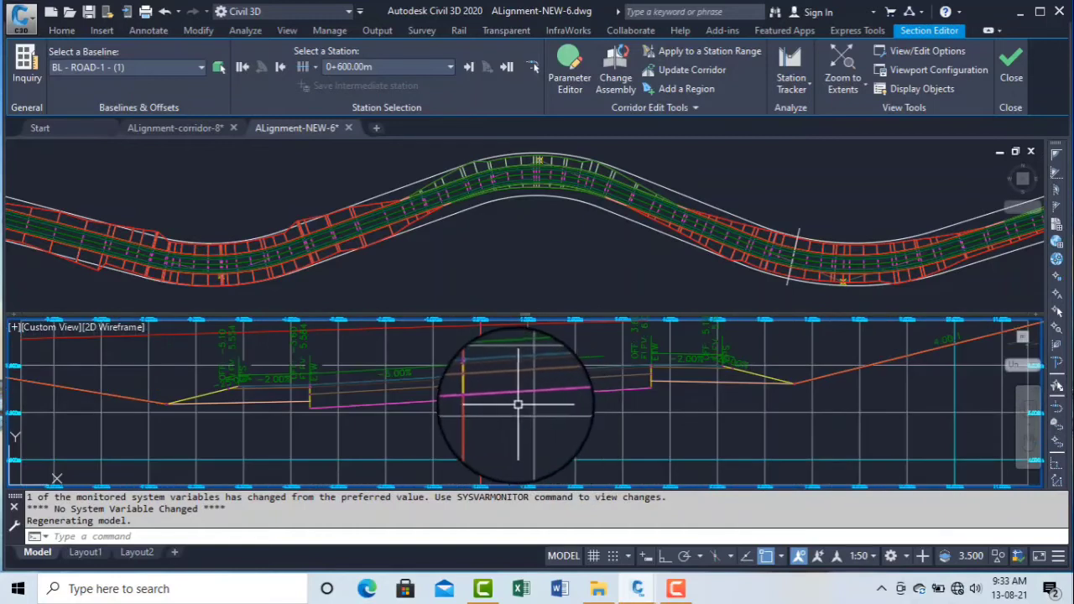
scroll(534, 429, down, 3)
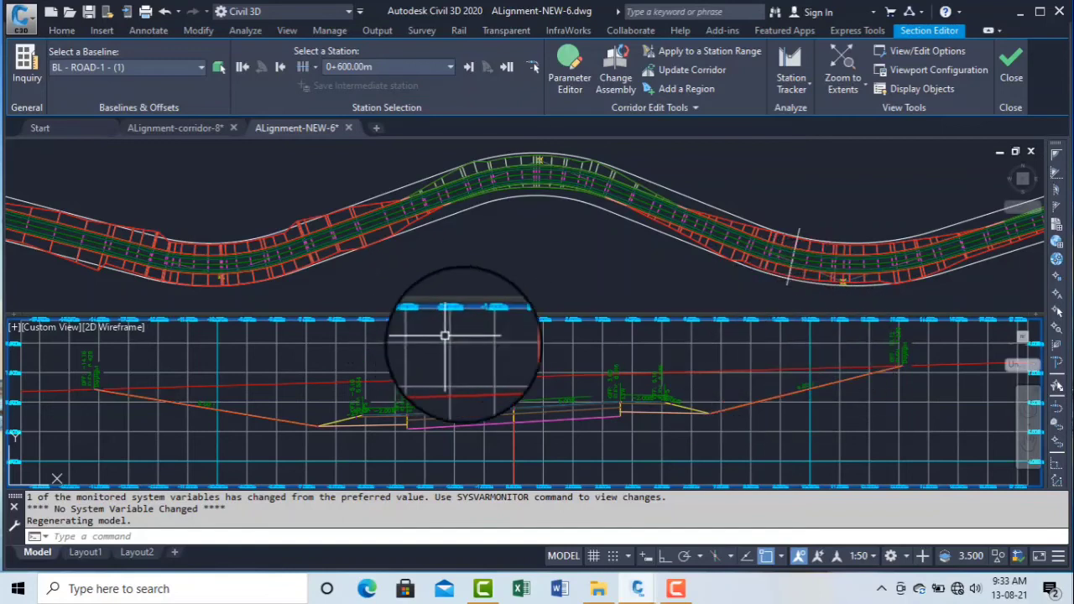
Check the lane edge and shoulder slopes of the section at station 0+600.00m and close the corridor Section Editor.
scroll(635, 384, up, 2)
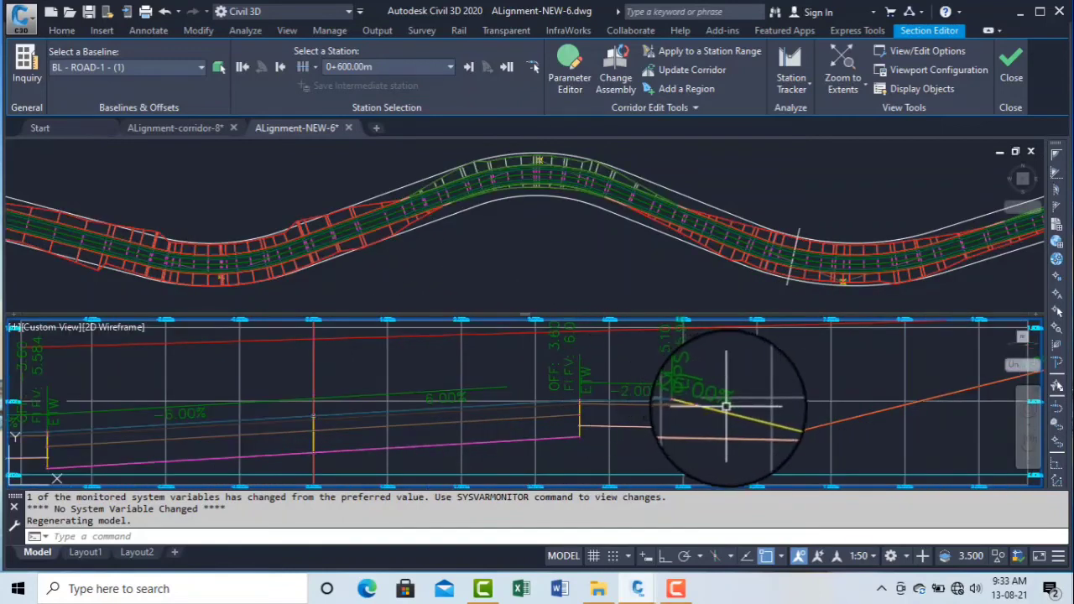
scroll(713, 403, down, 2)
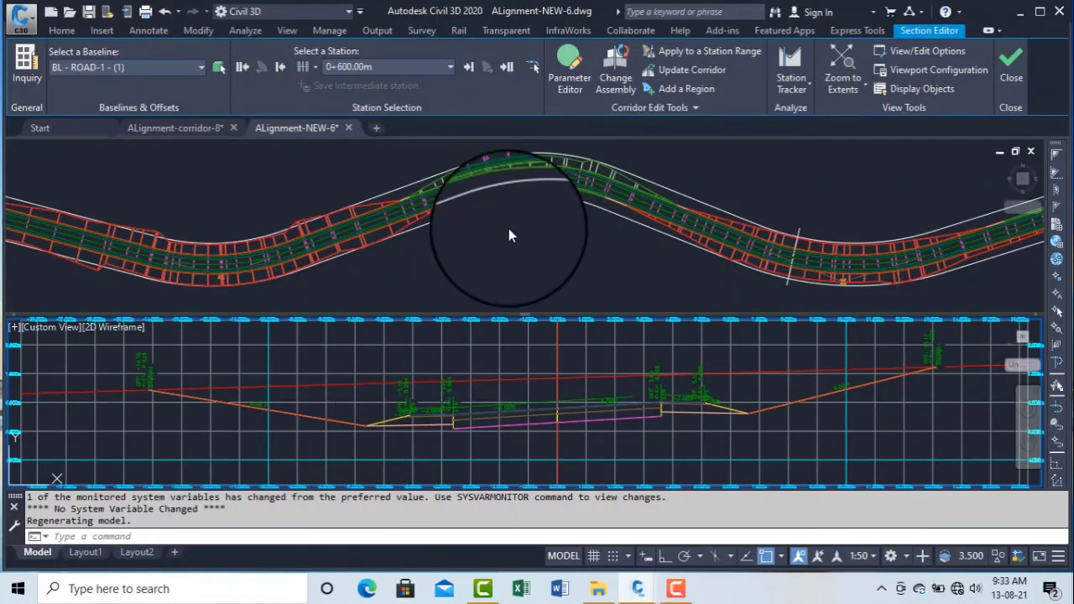
mouse_move(637, 588)
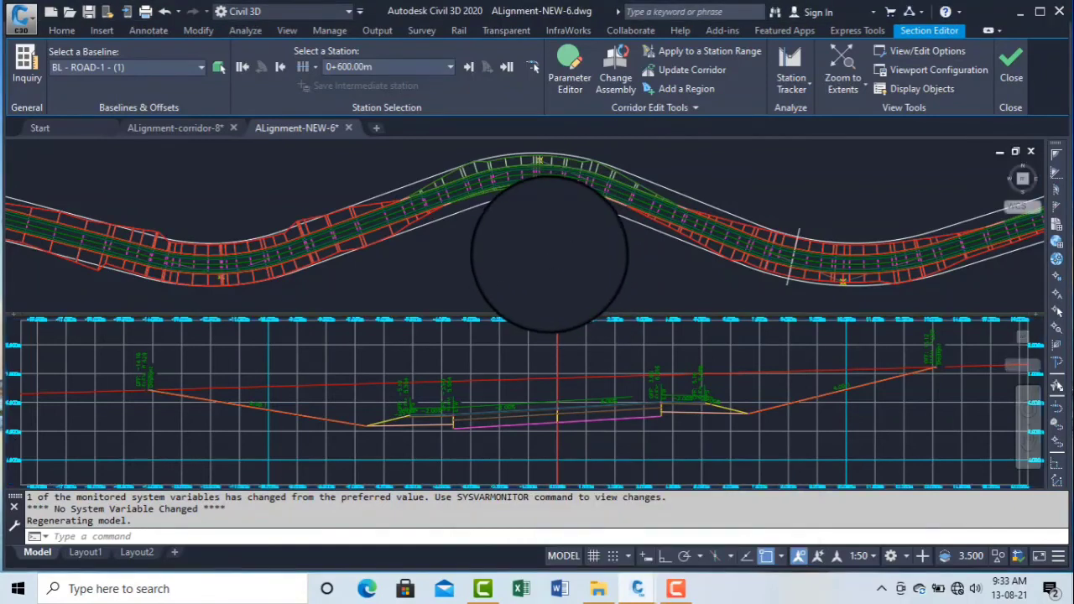
click(550, 253)
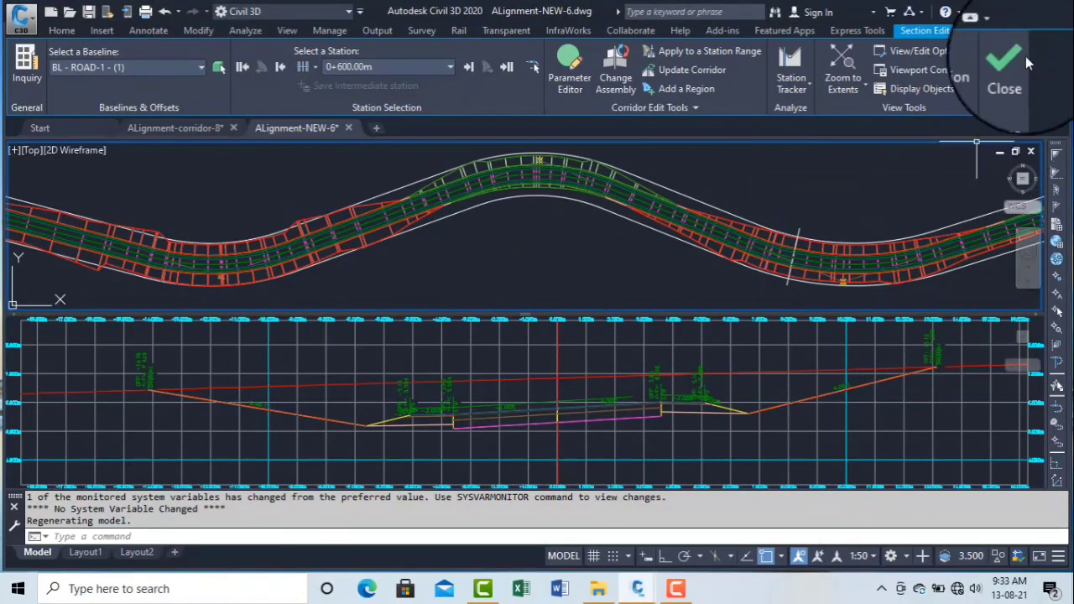
click(1034, 92)
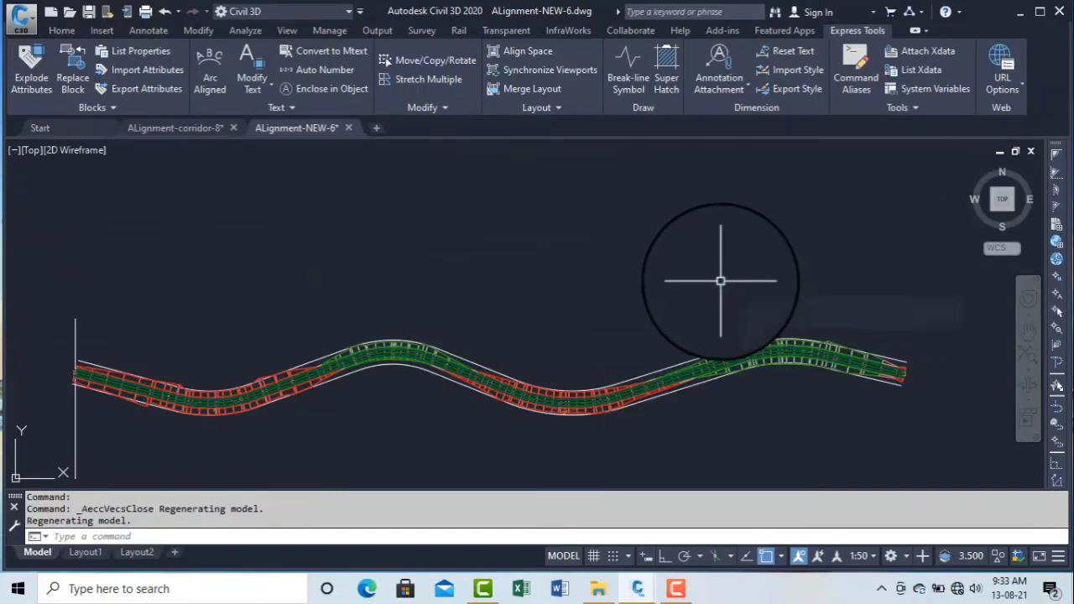
click(676, 592)
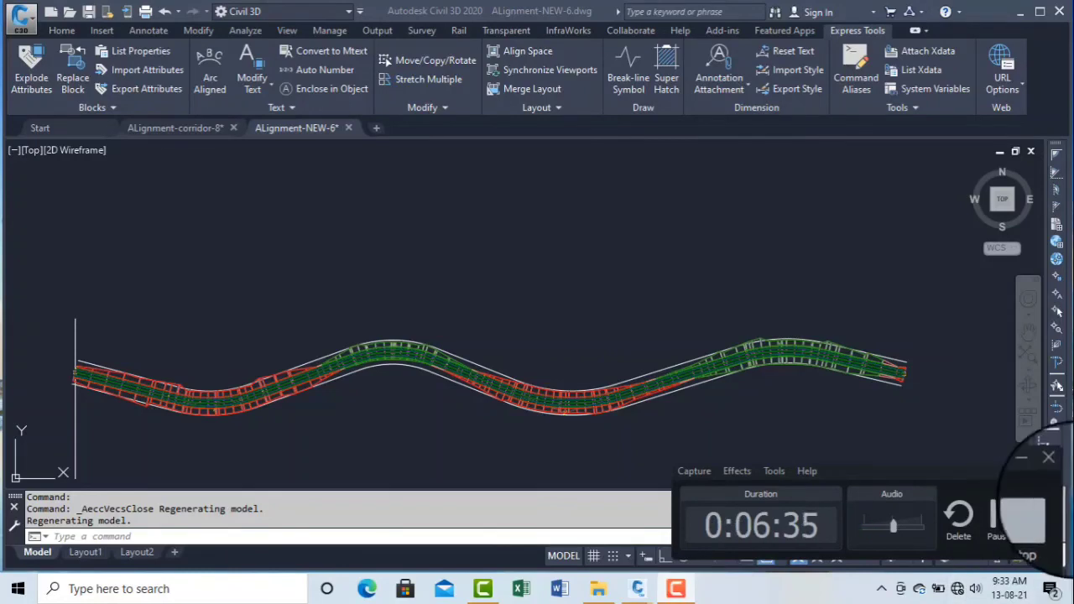
click(1029, 506)
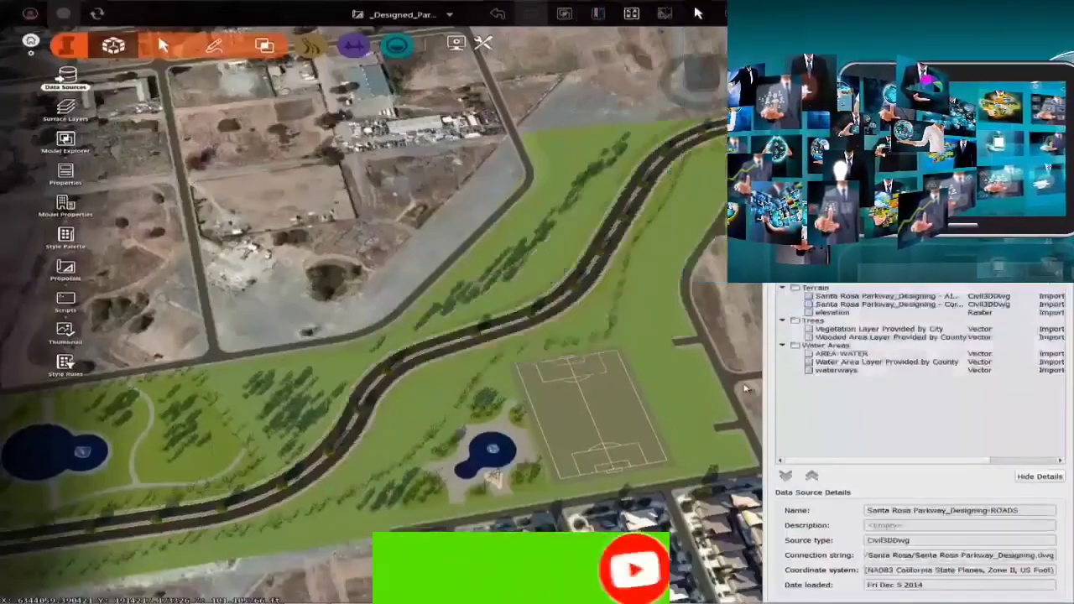